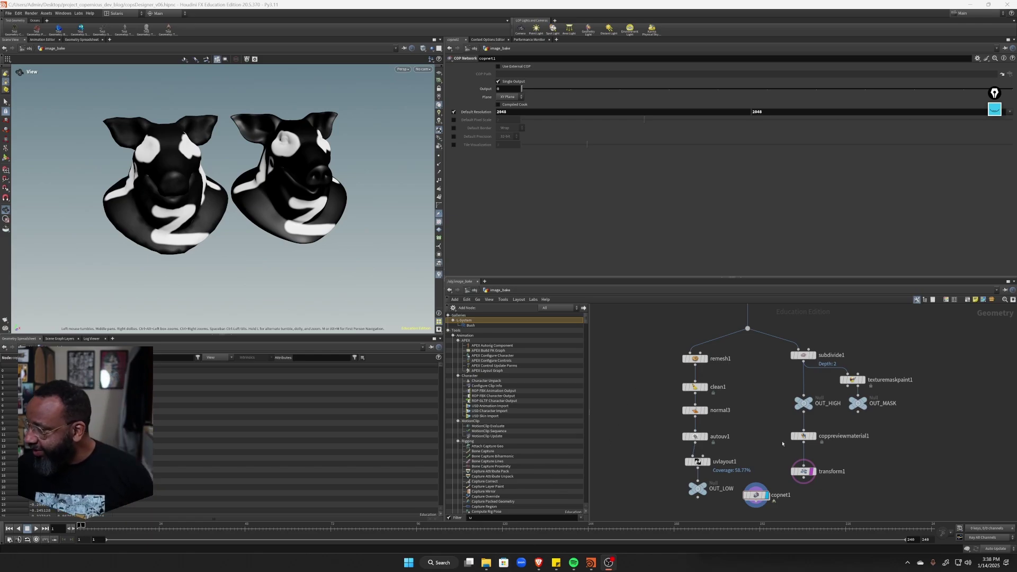
# - Open the copnet1 network and display the in_low import's geometry
pyautogui.moveTo(773, 464); pyautogui.dragTo(791, 396, button='middle')
pyautogui.doubleClick(784, 431)
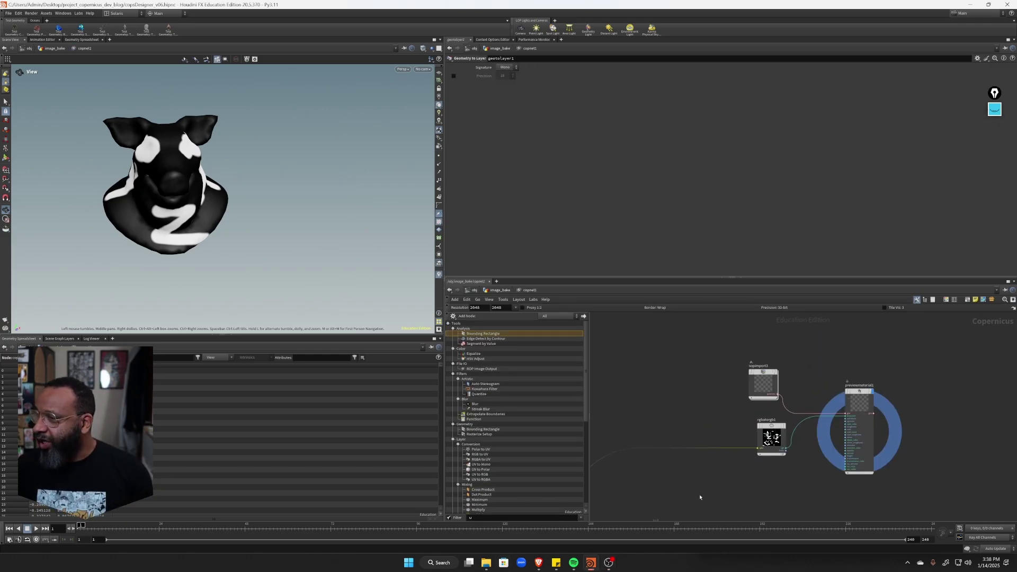
pyautogui.moveTo(784, 430); pyautogui.dragTo(893, 427, button='middle')
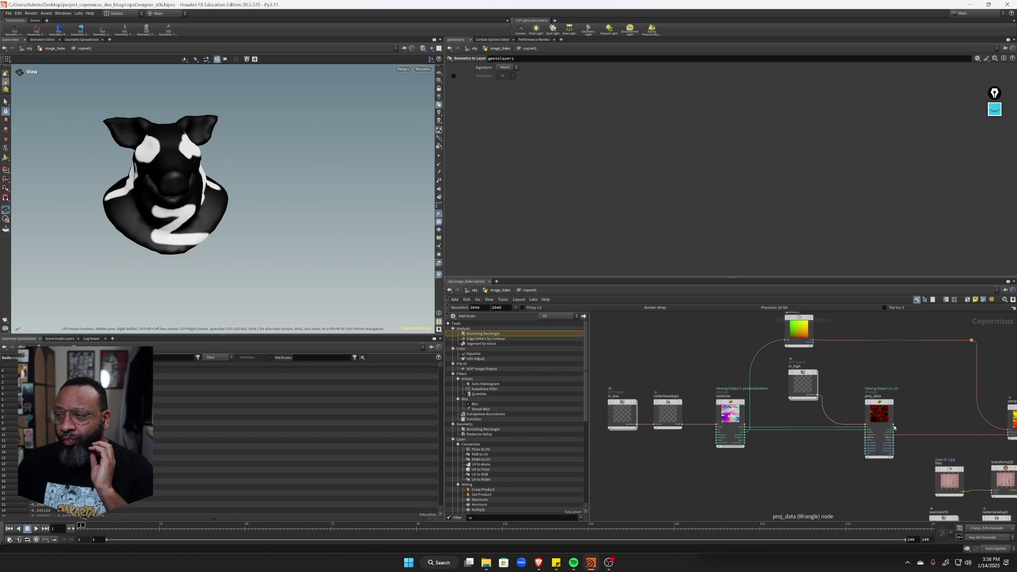
pyautogui.scroll(4, 127, 196)
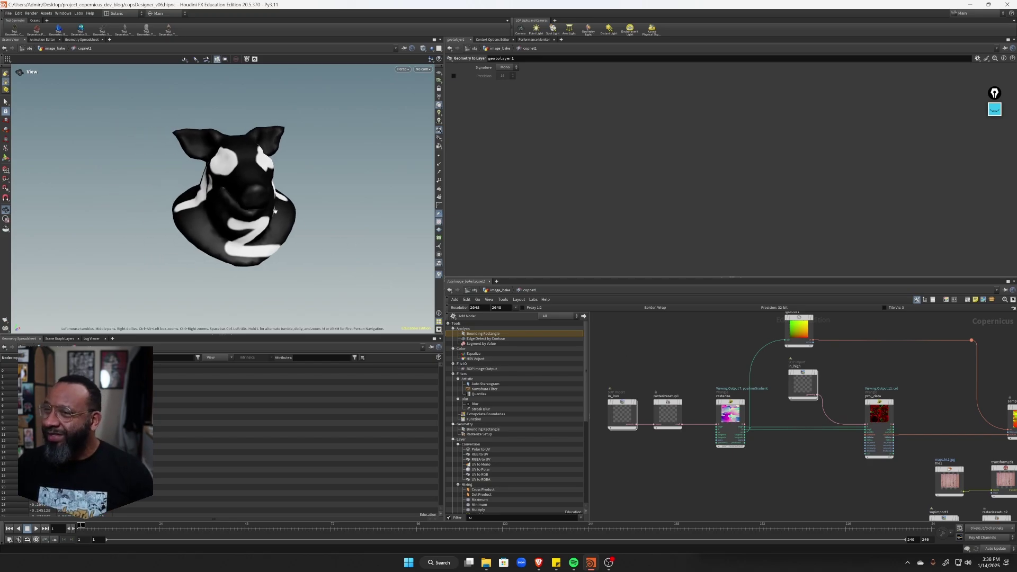
pyautogui.moveTo(659, 414); pyautogui.dragTo(746, 425, button='middle')
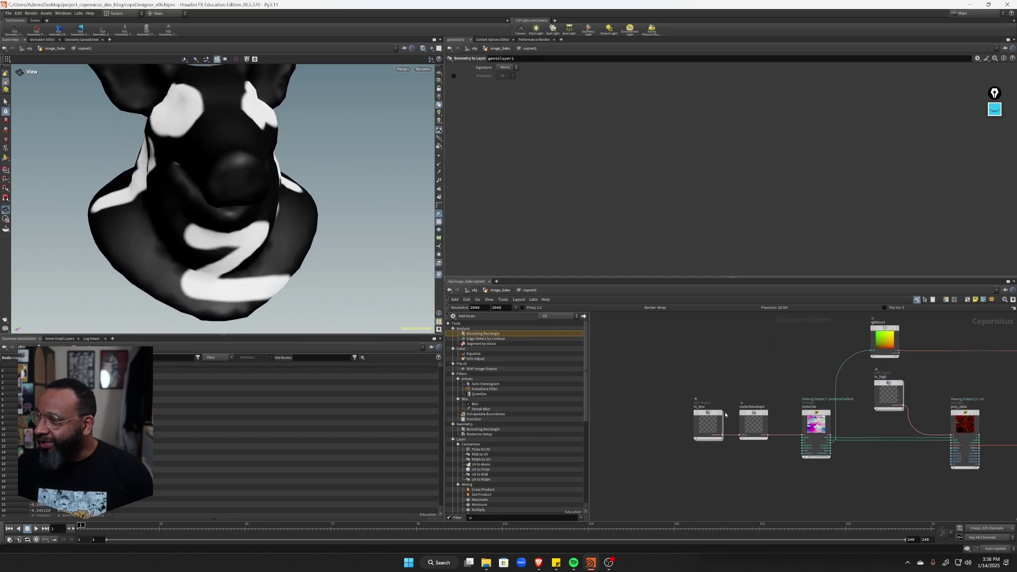
pyautogui.click(718, 413)
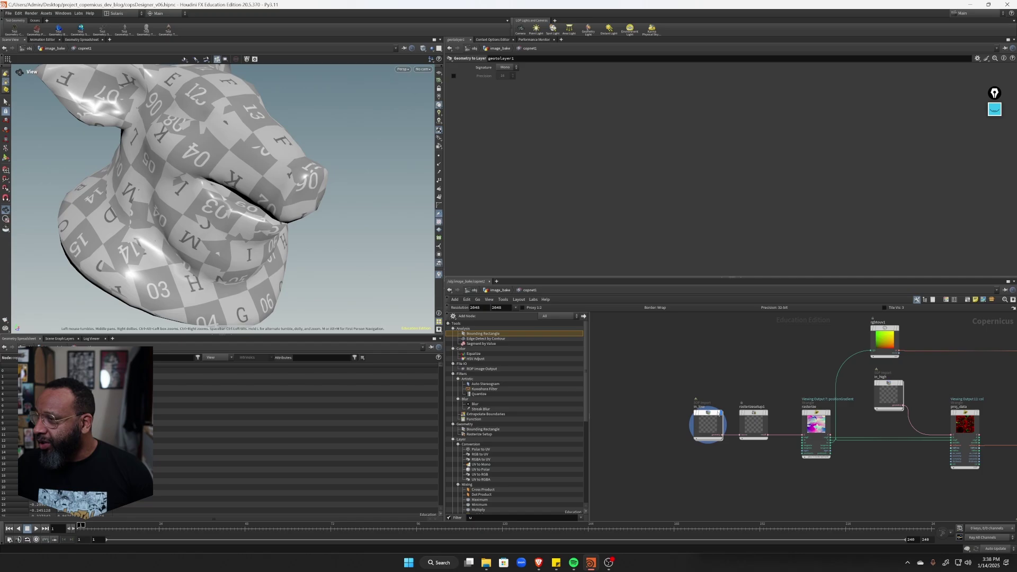
# - Display the rasterizesetup1 and rasterize outputs and read the rasterize wrangle's code
pyautogui.click(766, 413)
pyautogui.scroll(3, 904, 437)
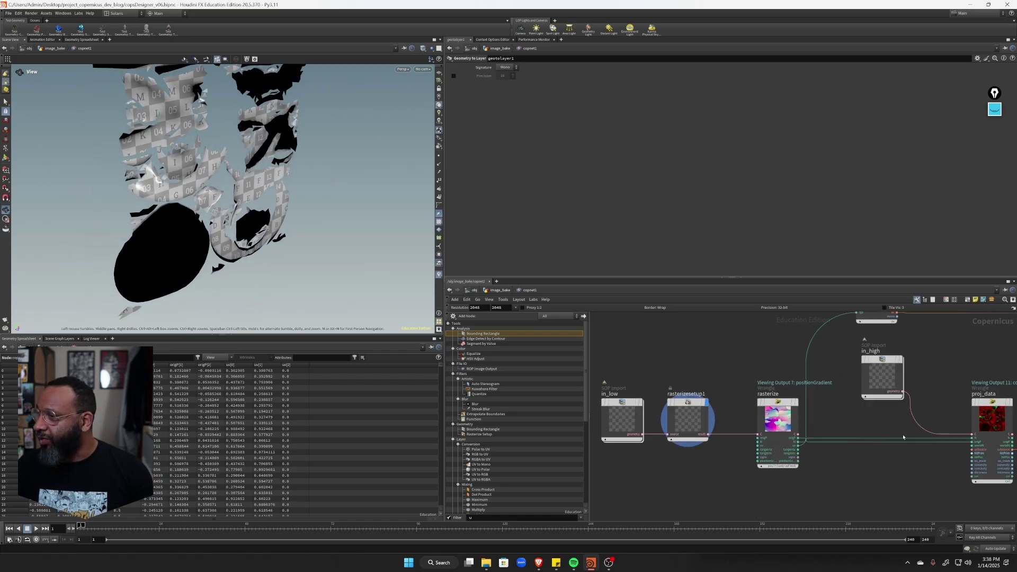
pyautogui.scroll(3, 904, 437)
pyautogui.click(683, 367)
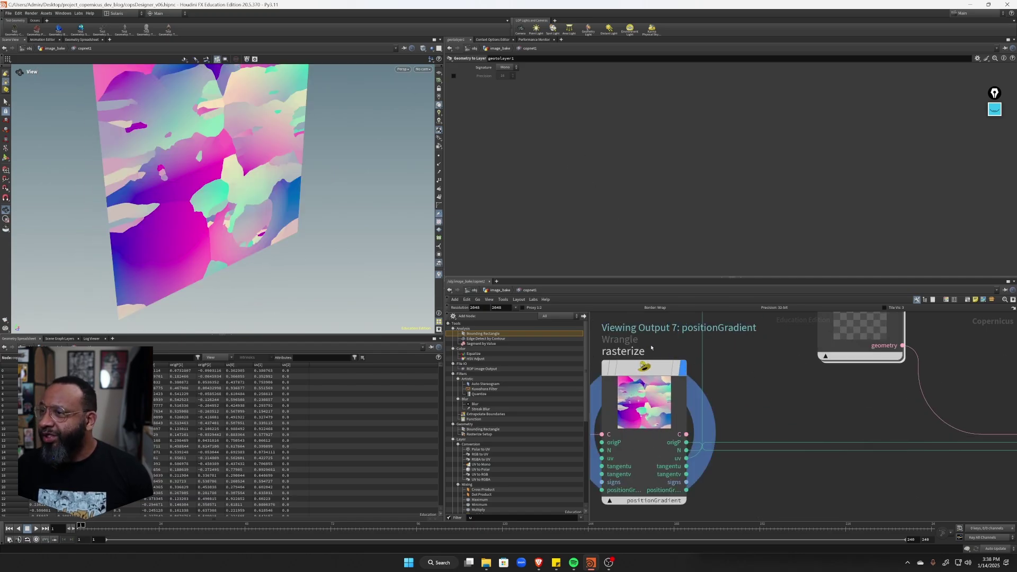
pyautogui.click(648, 366)
pyautogui.scroll(3, 694, 183)
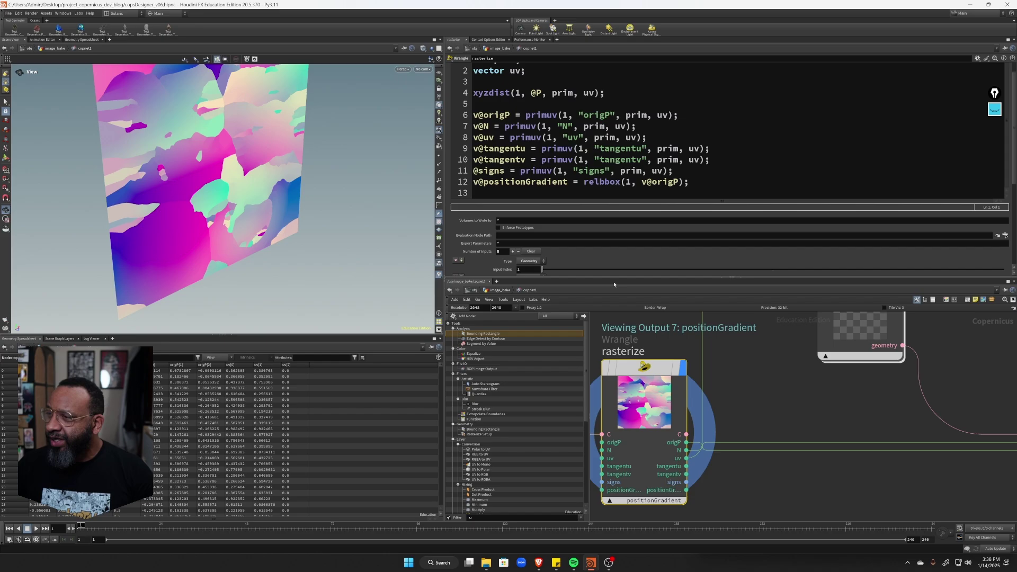
pyautogui.moveTo(646, 371)
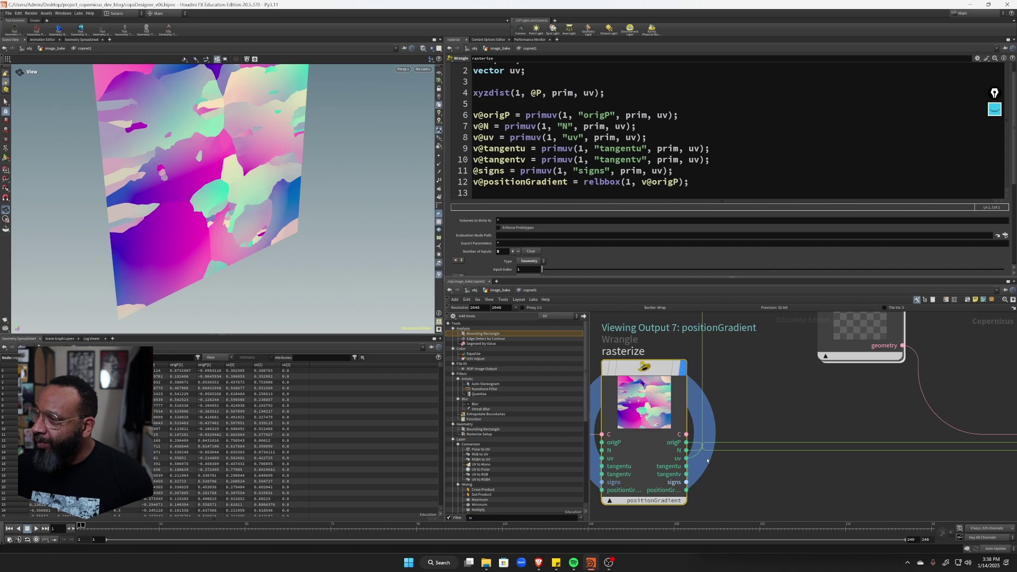
# - Display the high-resolution geometry brought in by the in_high SOP import
pyautogui.scroll(-2, 776, 430)
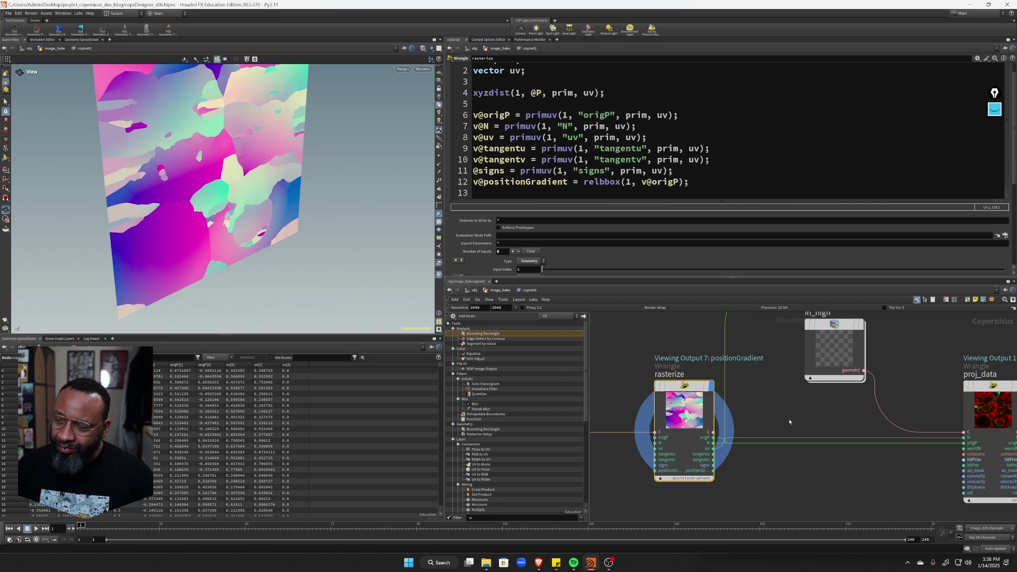
pyautogui.scroll(-2, 790, 422)
pyautogui.scroll(-1, 718, 449)
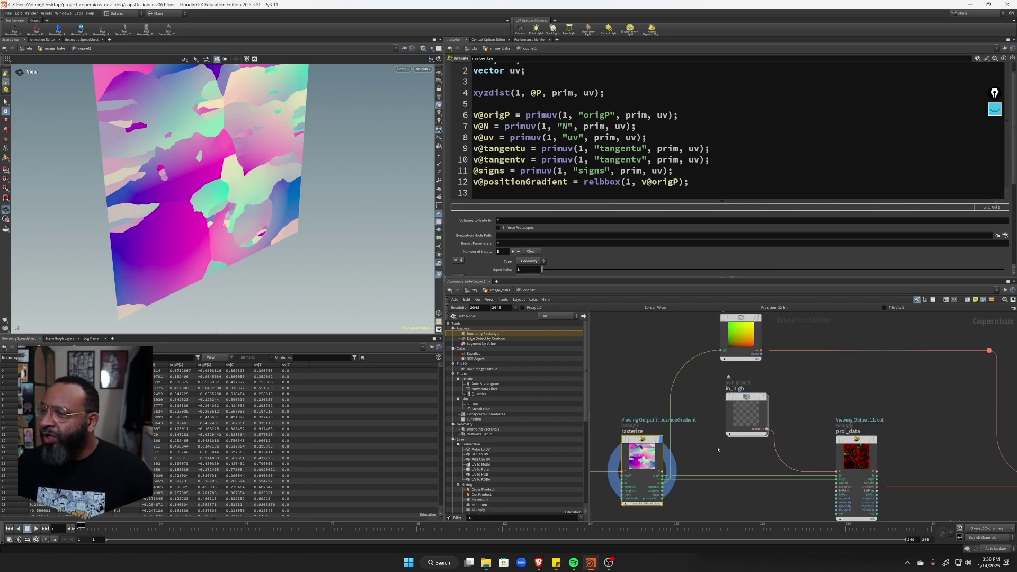
pyautogui.moveTo(718, 450); pyautogui.dragTo(648, 395, button='middle')
pyautogui.moveTo(706, 460); pyautogui.dragTo(715, 466, button='middle')
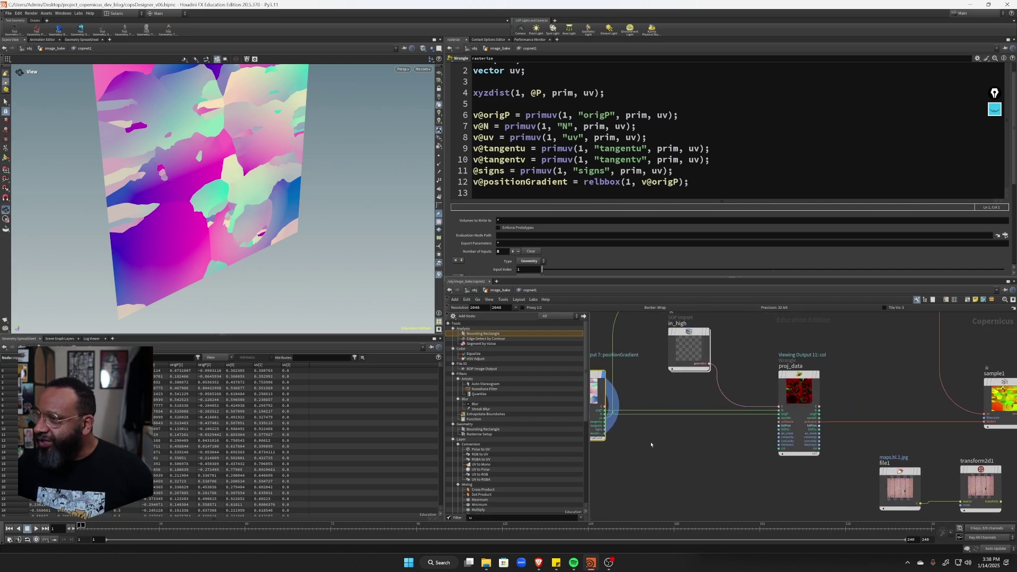
pyautogui.scroll(1, 668, 439)
pyautogui.moveTo(670, 438); pyautogui.dragTo(653, 478, button='middle')
pyautogui.click(699, 360)
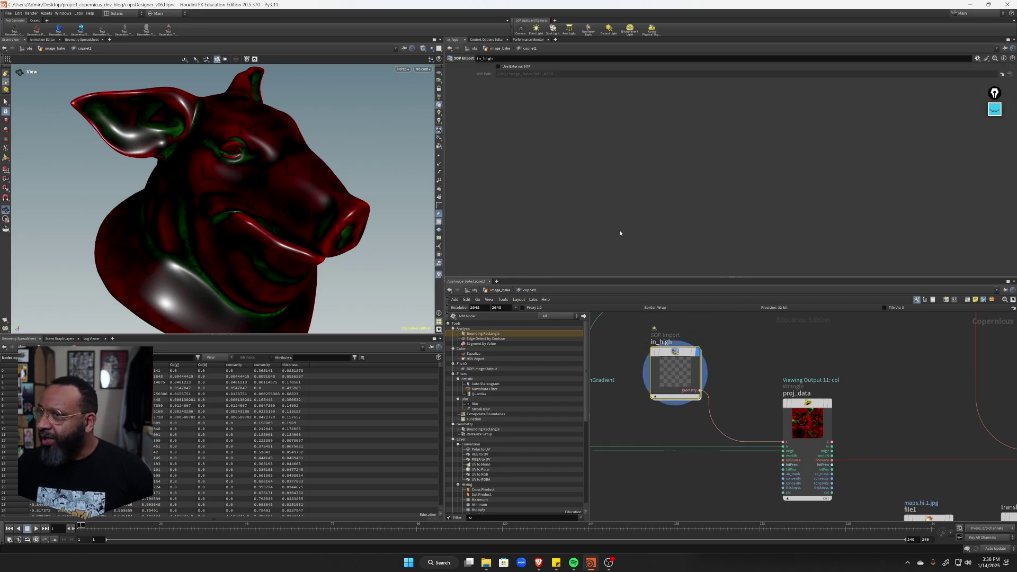
# - Enable the external SOP option on in_high for /obj/image_bake/OUT_HIGH and shift the node slightly away from proj_data
pyautogui.doubleClick(678, 367)
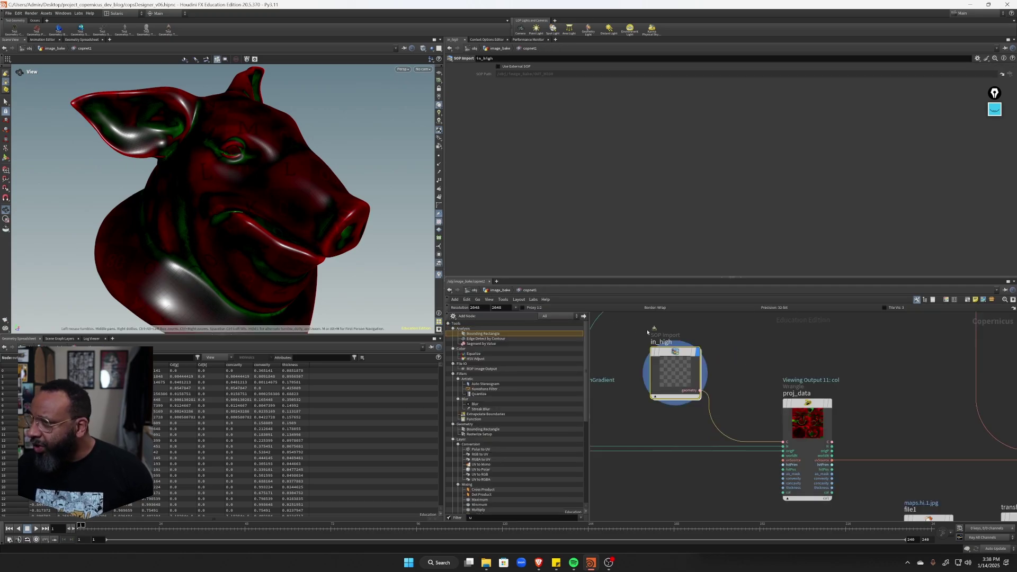
pyautogui.press('u')
pyautogui.click(499, 67)
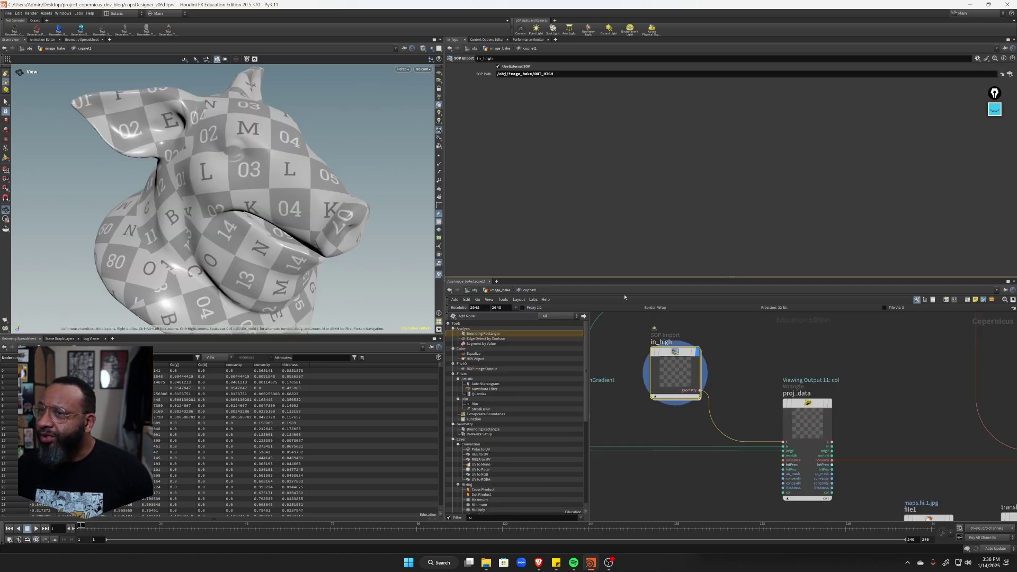
pyautogui.moveTo(674, 357); pyautogui.dragTo(656, 346)
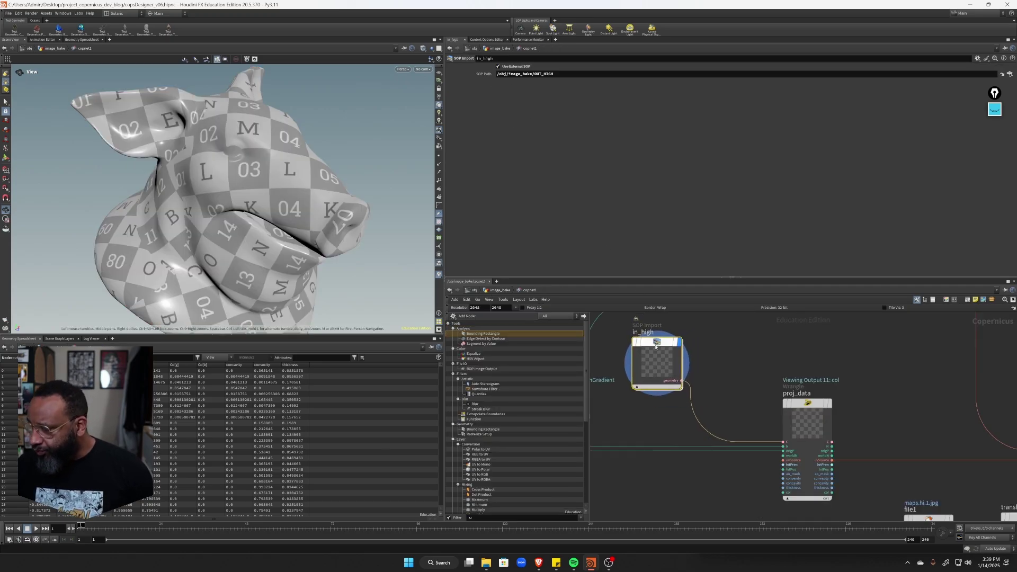
# - Select the proj_data wrangle and read its ray projection code down to the exported attributes
pyautogui.click(798, 398)
pyautogui.moveTo(738, 474); pyautogui.dragTo(779, 431, button='middle')
pyautogui.moveTo(680, 449); pyautogui.dragTo(760, 458, button='middle')
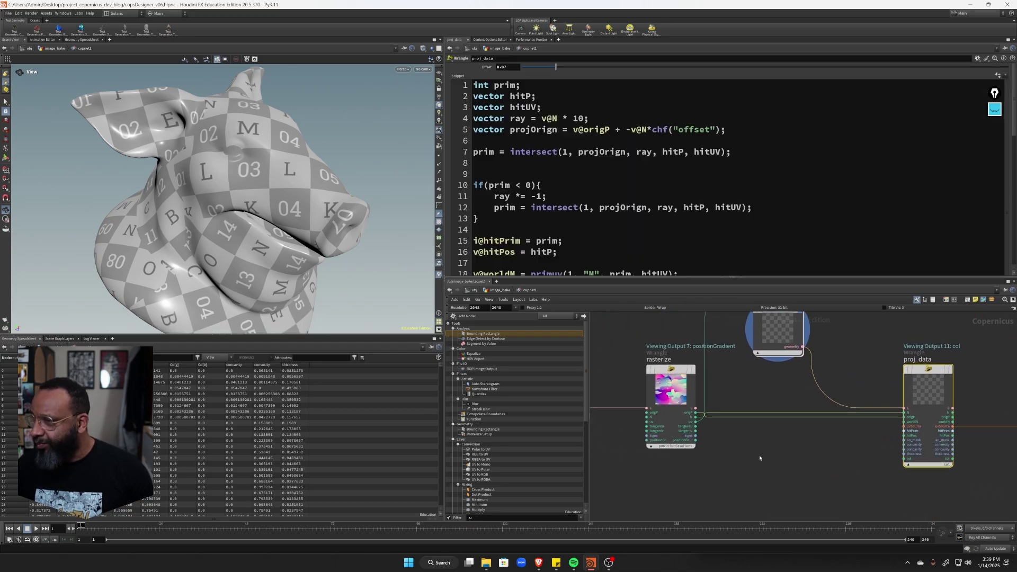
pyautogui.moveTo(831, 439); pyautogui.dragTo(779, 456, button='middle')
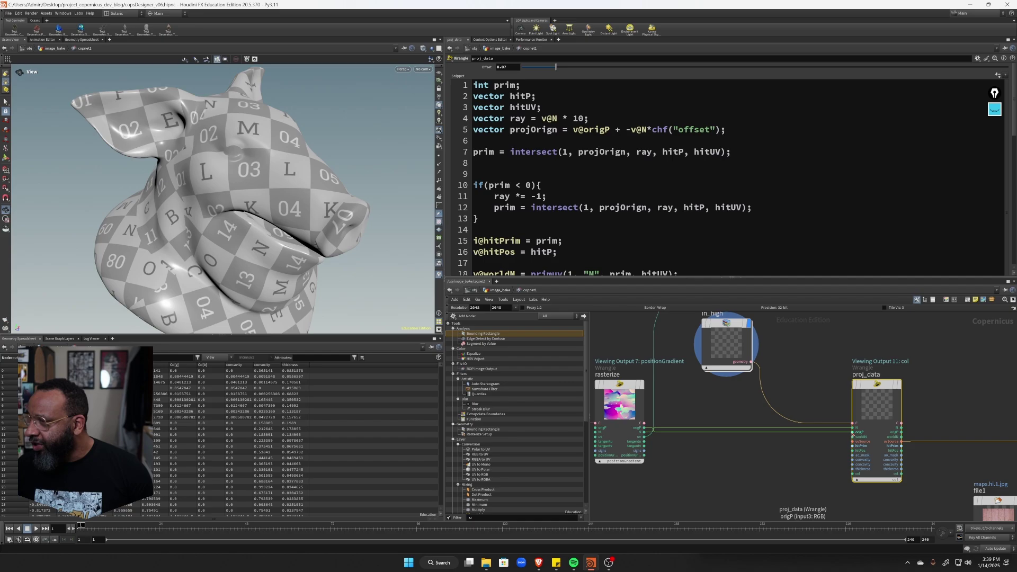
pyautogui.moveTo(855, 428); pyautogui.dragTo(723, 436, button='middle')
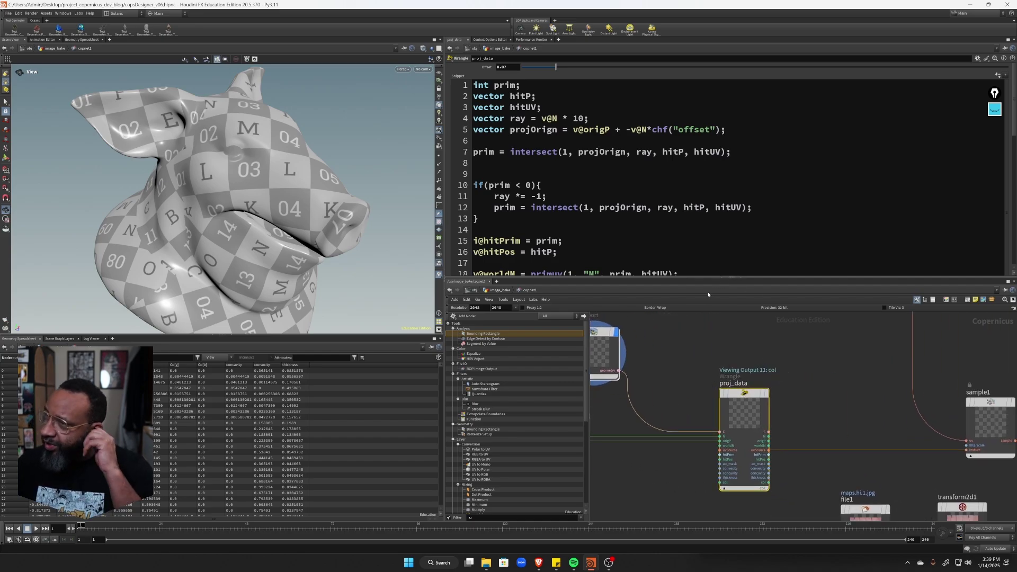
pyautogui.scroll(-3, 742, 212)
pyautogui.moveTo(789, 414)
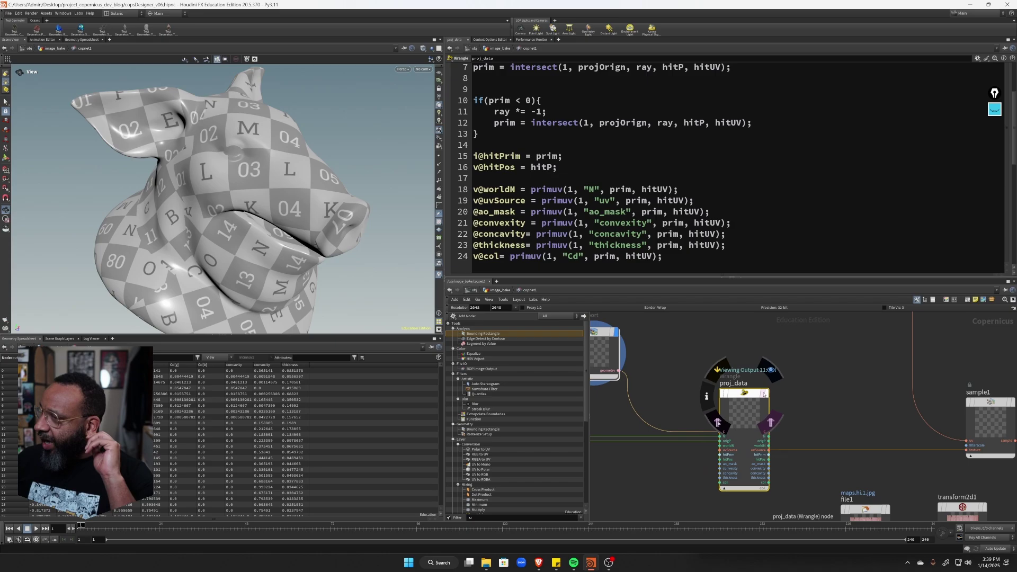
# - Display proj_data and set its previewed output to uvSource
pyautogui.click(772, 370)
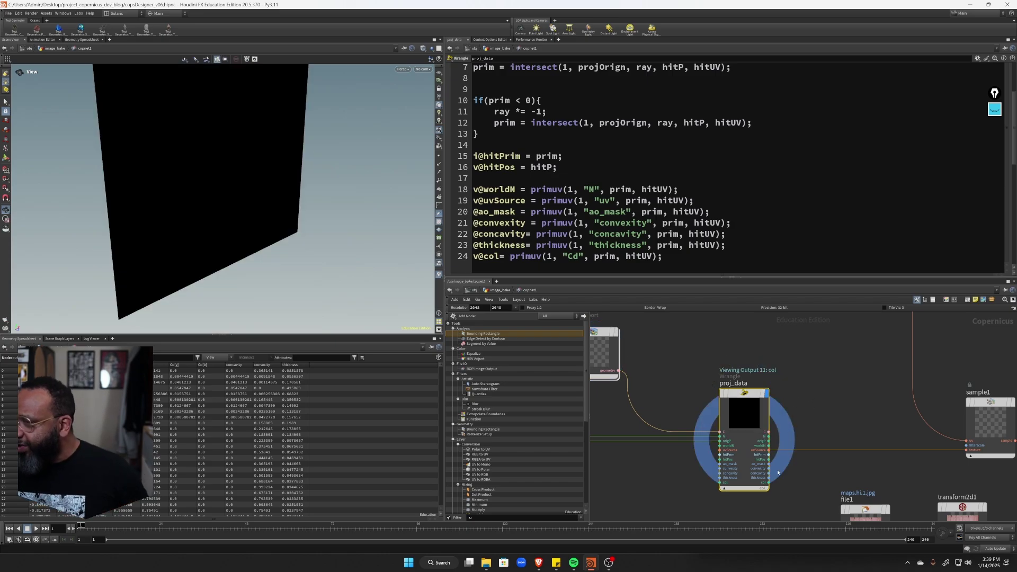
pyautogui.click(764, 489)
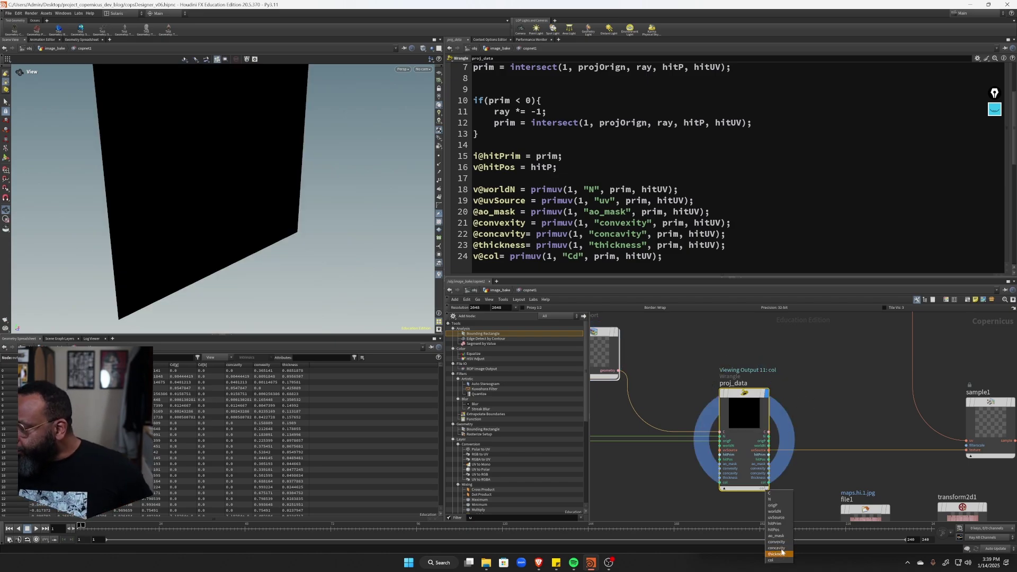
pyautogui.click(777, 518)
pyautogui.moveTo(292, 260); pyautogui.dragTo(268, 241)
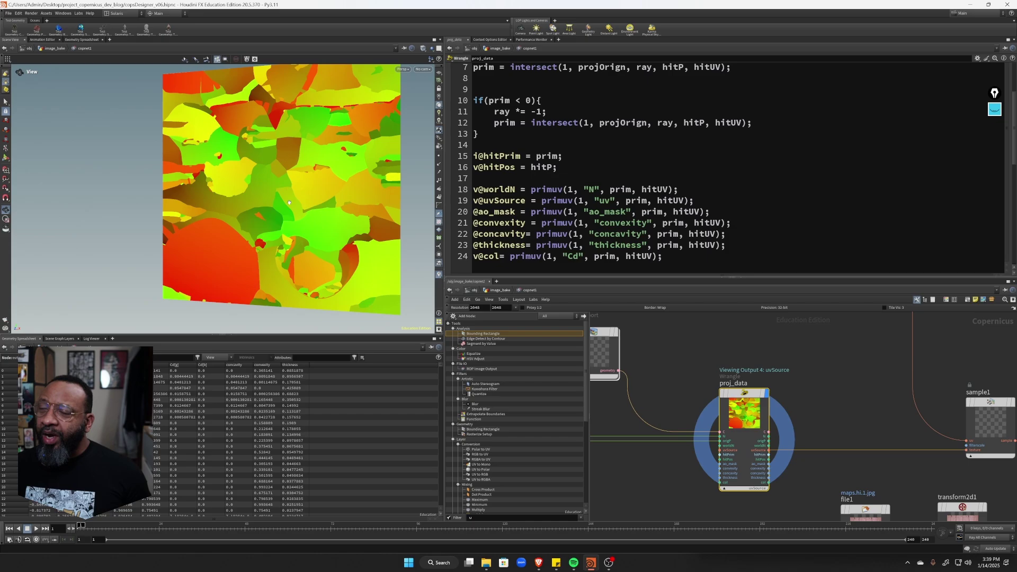
pyautogui.scroll(-4, 276, 239)
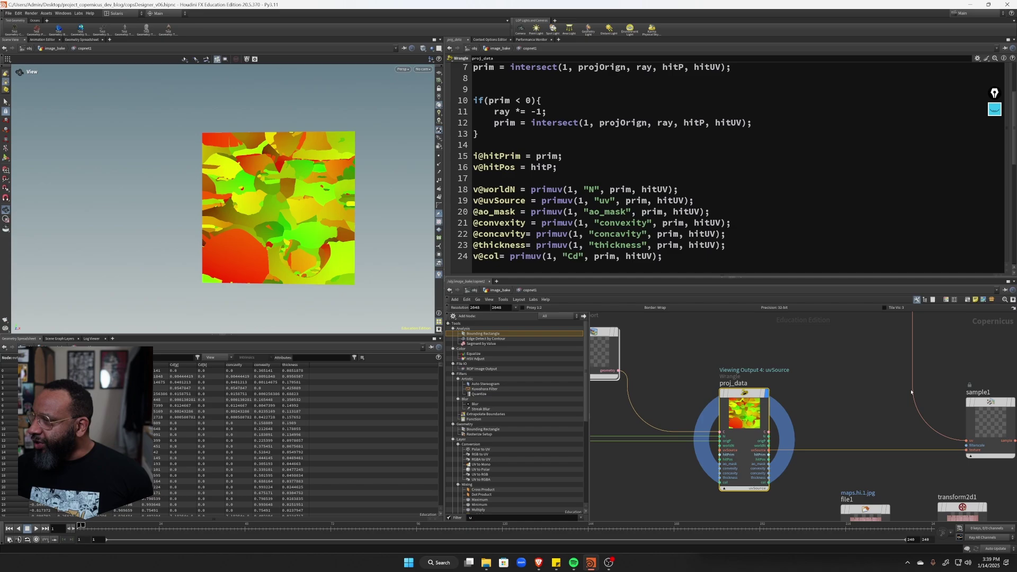
# - Move the rgbtouv1 node so it lines up directly above in_high
pyautogui.moveTo(875, 398); pyautogui.dragTo(863, 454, button='middle')
pyautogui.scroll(-3, 780, 396)
pyautogui.moveTo(666, 424); pyautogui.dragTo(820, 419, button='middle')
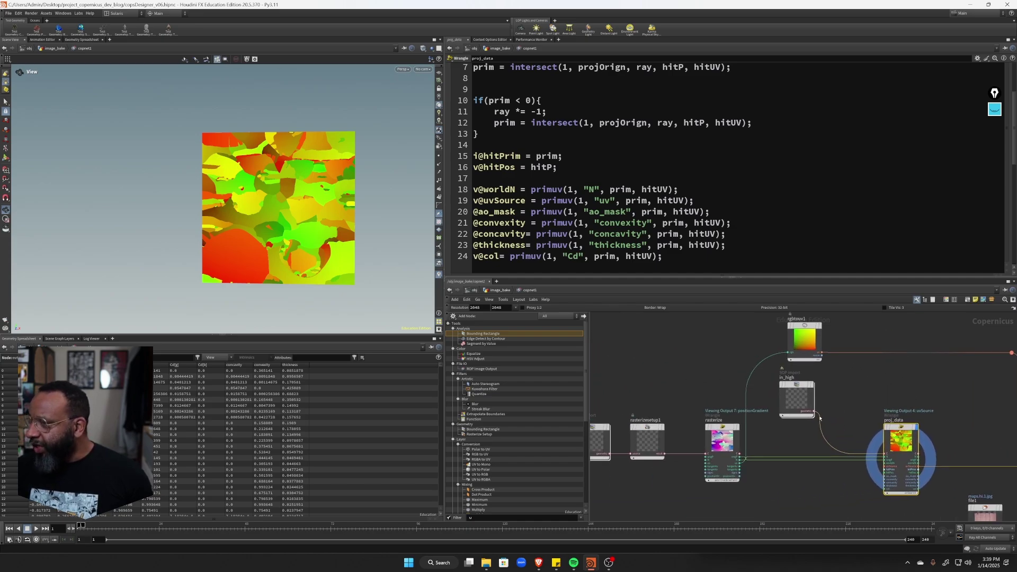
pyautogui.moveTo(803, 326)
pyautogui.mouseDown()
pyautogui.moveTo(916, 329)
pyautogui.moveTo(920, 341)
pyautogui.moveTo(793, 328)
pyautogui.mouseUp()
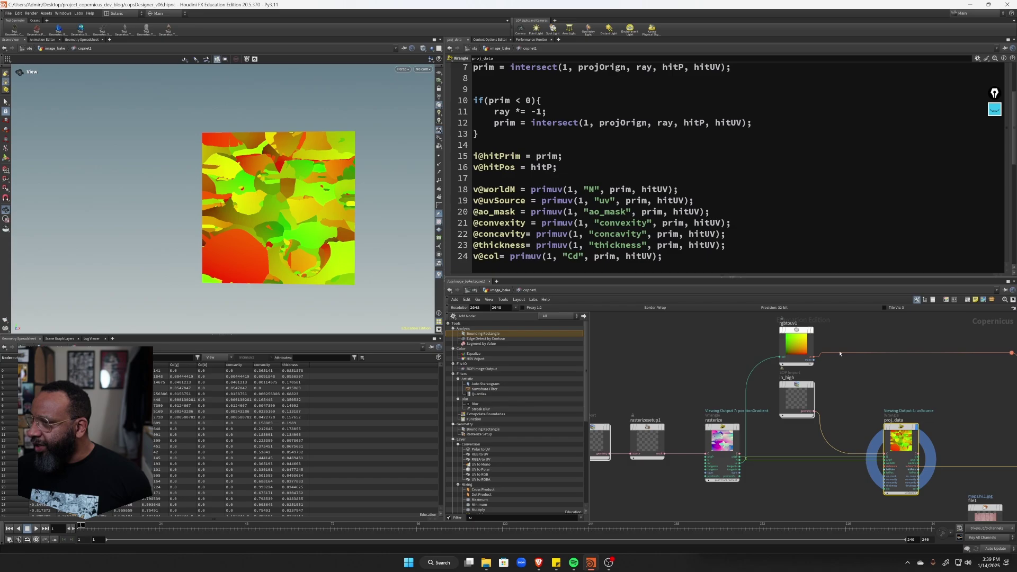
# - Follow the rgbtouv1 and proj_data connections and display the sample1 node's result
pyautogui.moveTo(1008, 361); pyautogui.dragTo(756, 350, button='middle')
pyautogui.scroll(3, 763, 411)
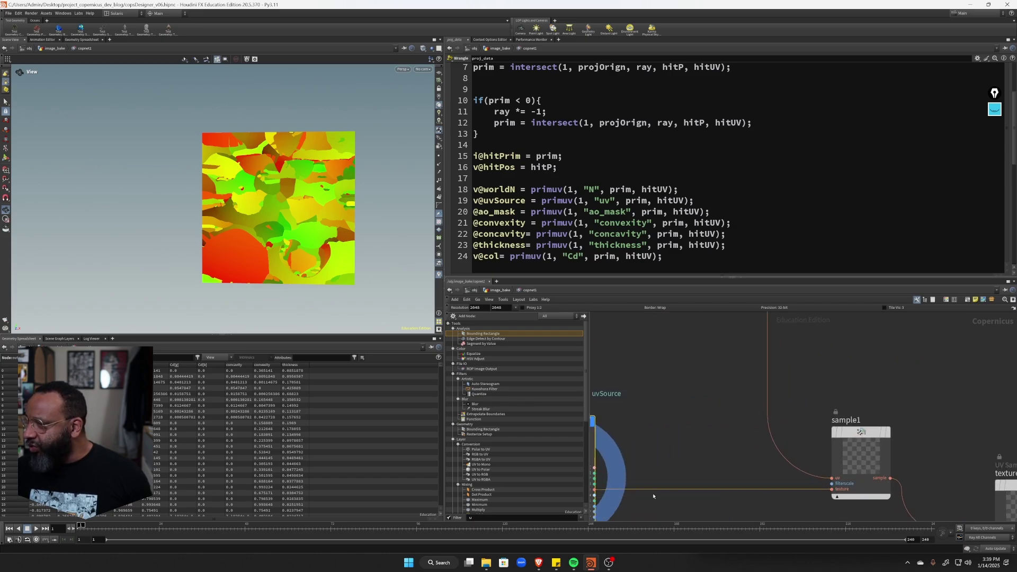
pyautogui.moveTo(653, 496); pyautogui.dragTo(780, 477, button='middle')
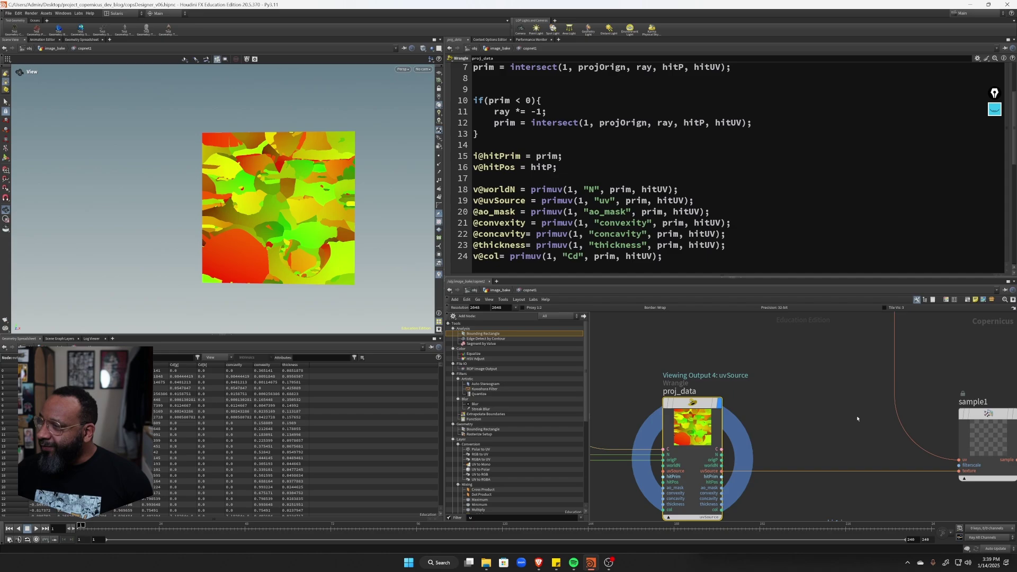
pyautogui.moveTo(857, 419); pyautogui.dragTo(669, 404, button='middle')
pyautogui.click(827, 400)
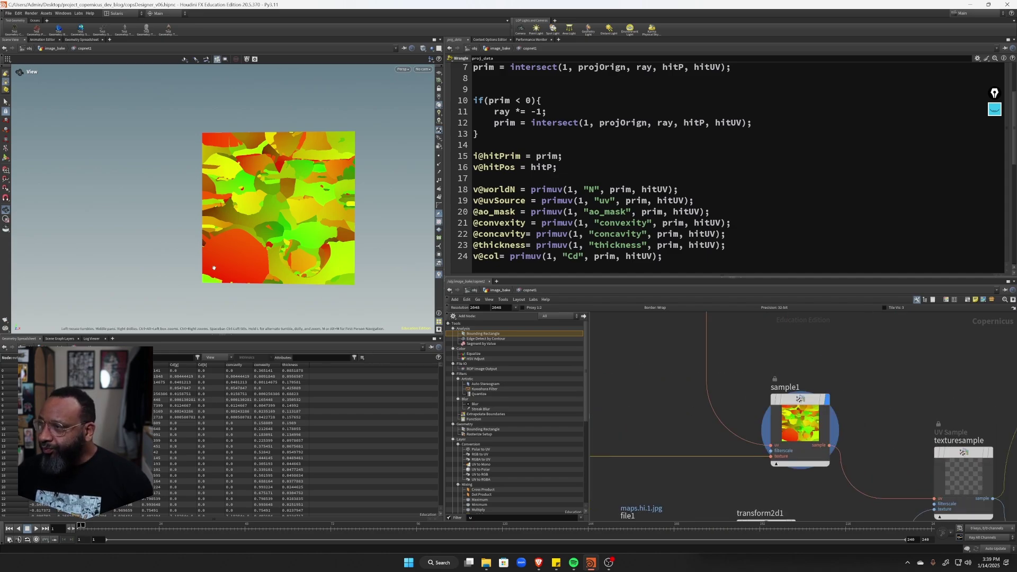
# - Display the texturesample node, which combines the sampled UVs with the transformed file texture
pyautogui.scroll(-3, 897, 438)
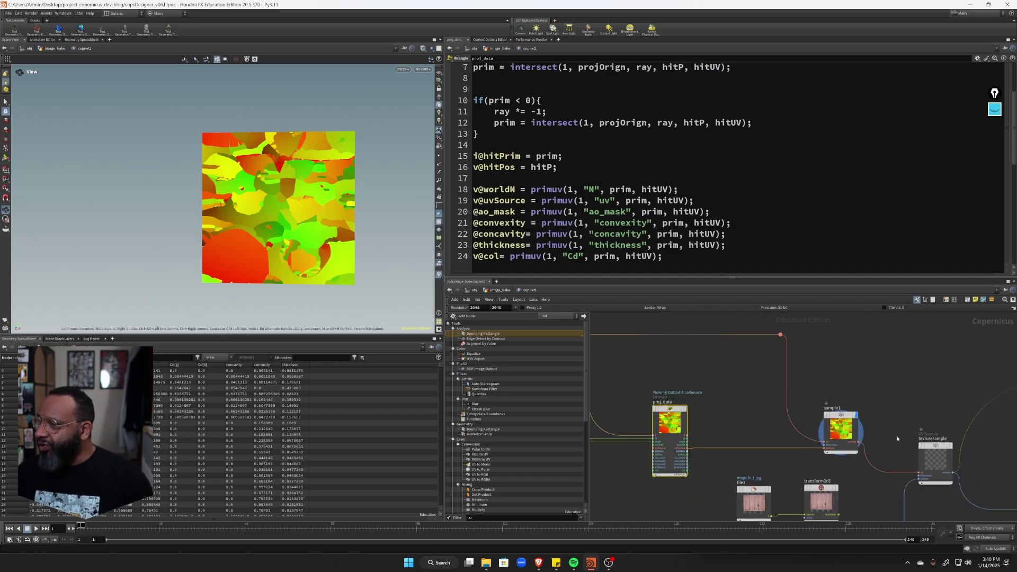
pyautogui.moveTo(897, 438); pyautogui.dragTo(776, 385, button='middle')
pyautogui.moveTo(716, 460); pyautogui.dragTo(795, 425)
pyautogui.moveTo(795, 425); pyautogui.dragTo(770, 437, button='middle')
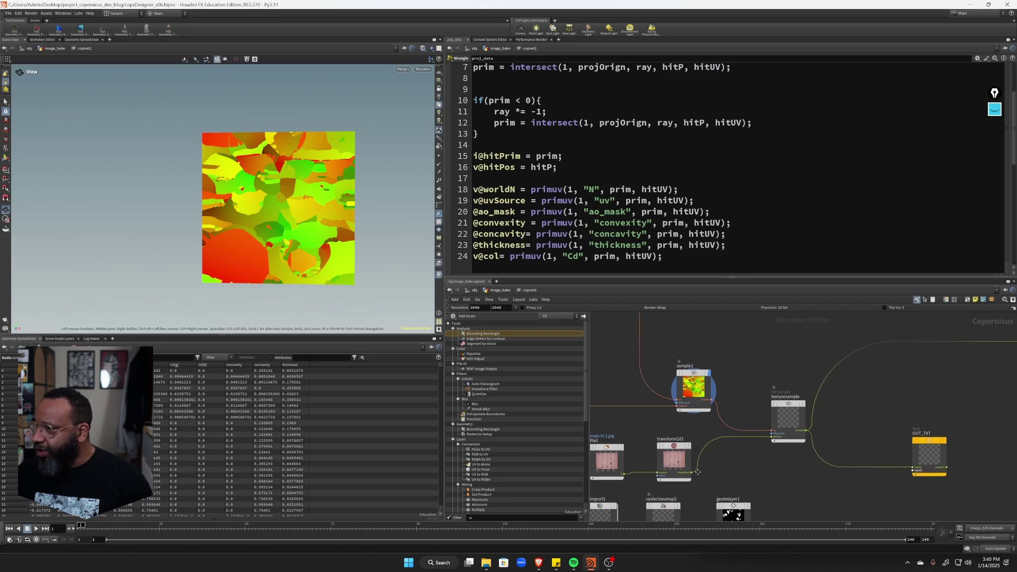
pyautogui.click(805, 408)
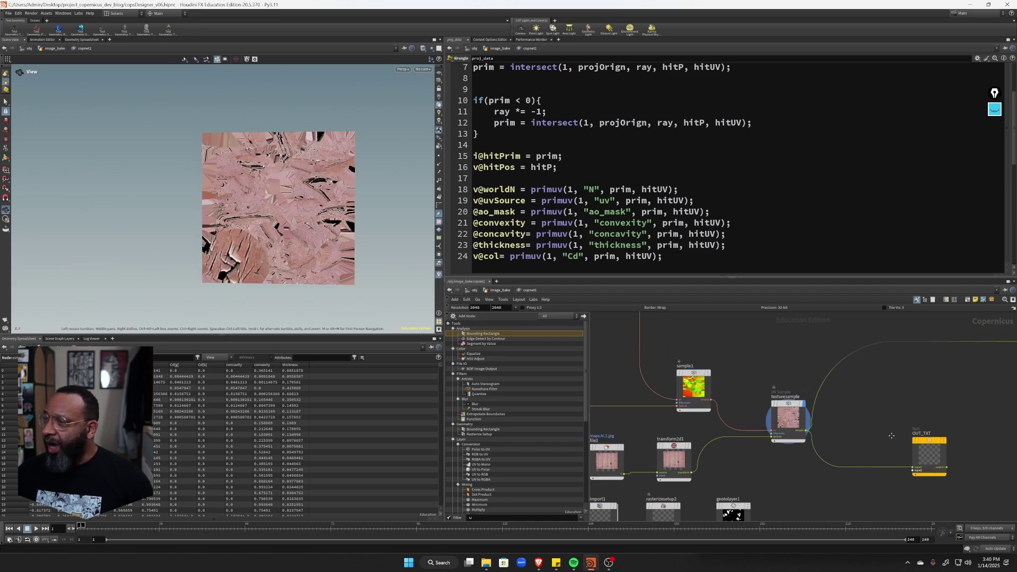
# - Display previewmaterial1 and inspect the baked wood texture on the low-resolution head from several angles
pyautogui.moveTo(891, 436); pyautogui.dragTo(648, 508, button='middle')
pyautogui.moveTo(772, 460); pyautogui.dragTo(712, 509, button='middle')
pyautogui.click(871, 395)
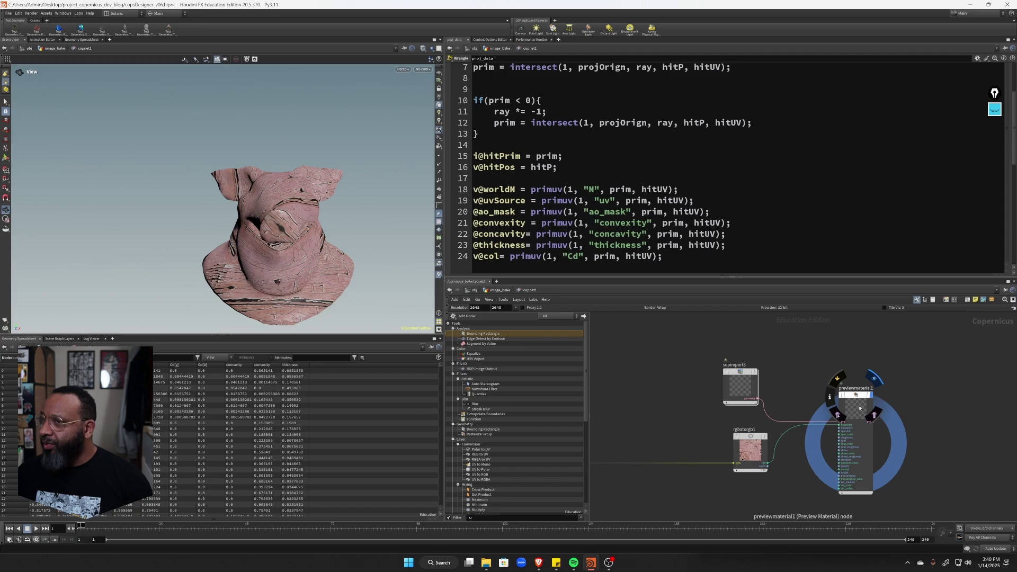
pyautogui.moveTo(142, 227); pyautogui.dragTo(235, 253)
pyautogui.moveTo(288, 191); pyautogui.dragTo(268, 204)
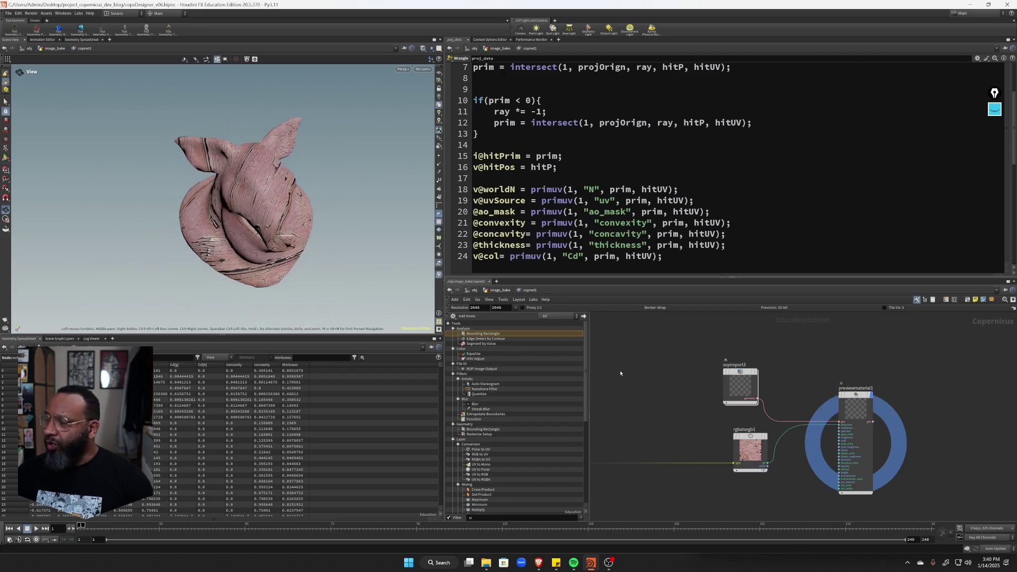
# - Return to the image_bake geometry network
pyautogui.click(500, 290)
pyautogui.scroll(4, 742, 354)
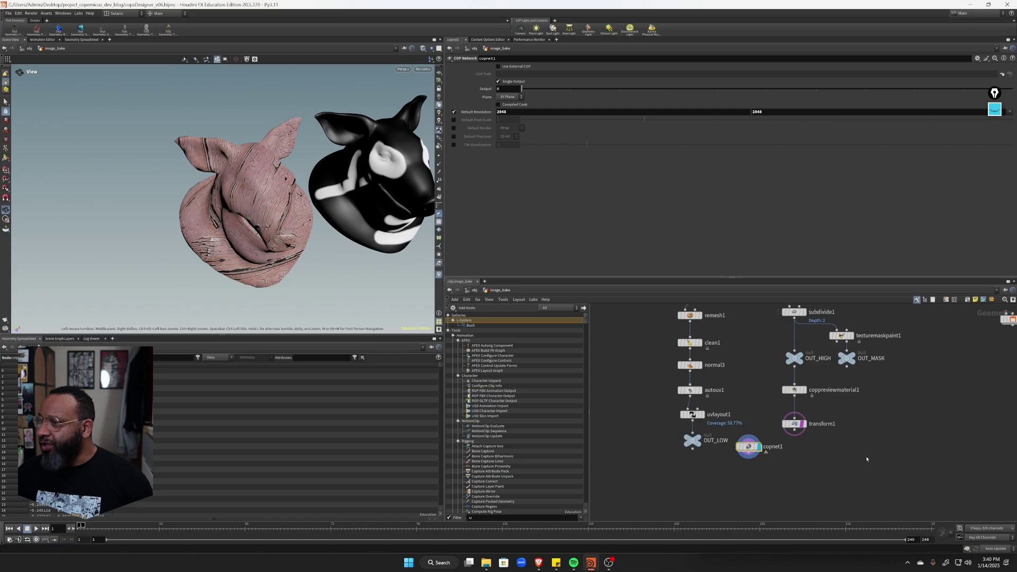
# - Copy the transform2d1 node inside copnet1 and set coppreviewmaterial1's Base Color COP to /obj/image_bake/copnet1/transform2d1
pyautogui.moveTo(742, 354); pyautogui.dragTo(734, 407, button='middle')
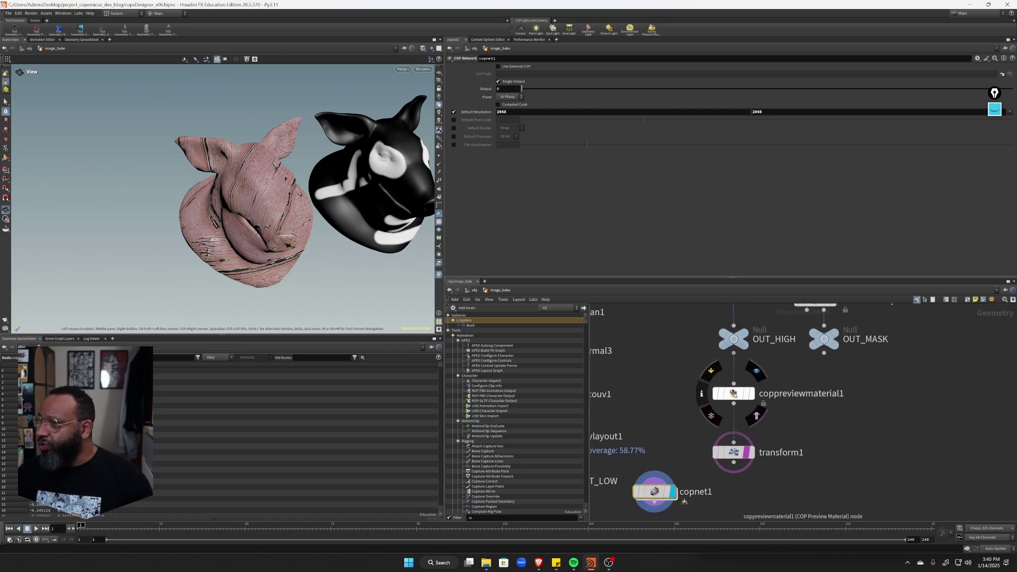
pyautogui.click(732, 393)
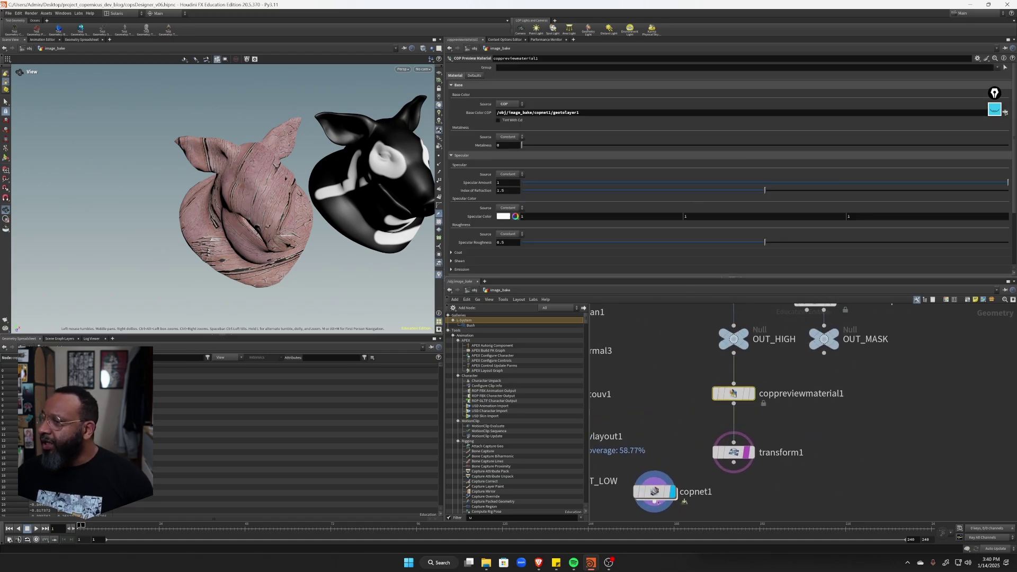
pyautogui.doubleClick(656, 493)
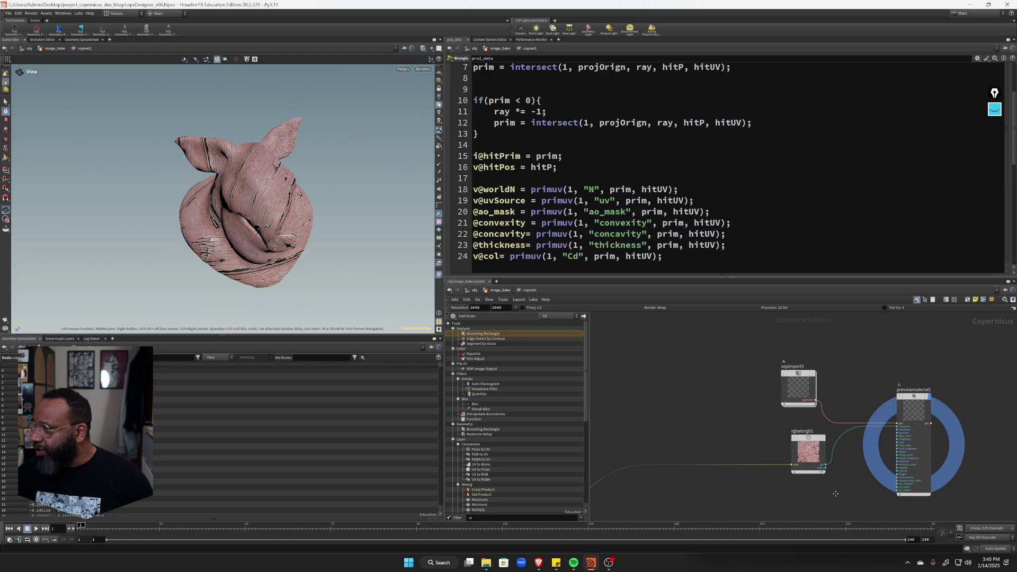
pyautogui.click(721, 377)
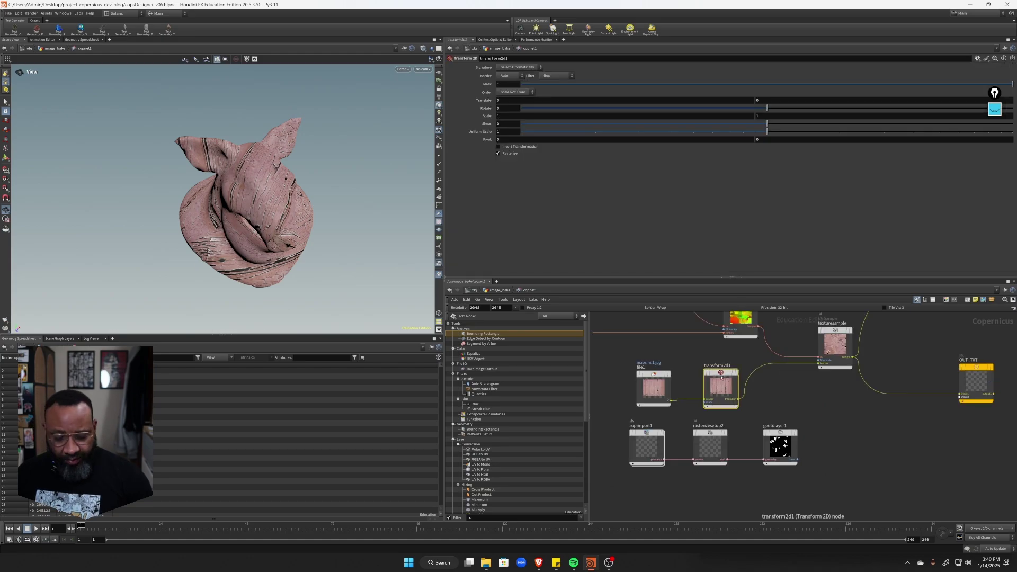
pyautogui.press('u')
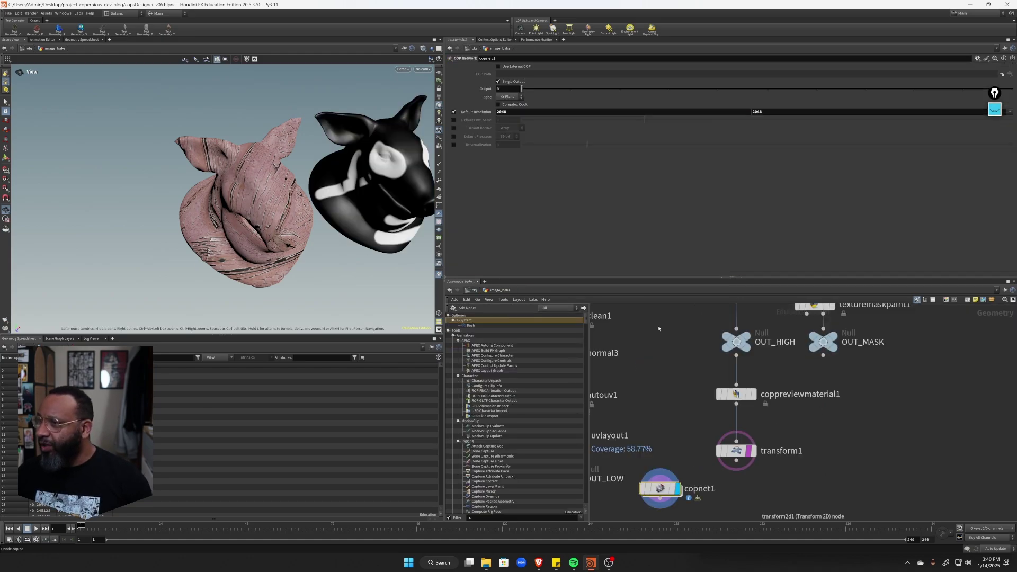
pyautogui.scroll(3, 869, 402)
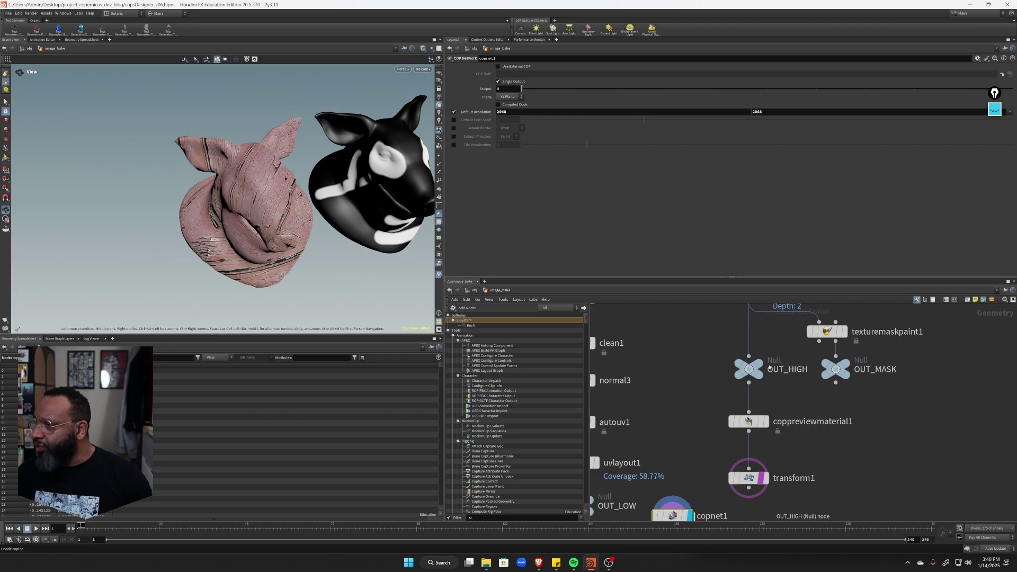
pyautogui.click(751, 423)
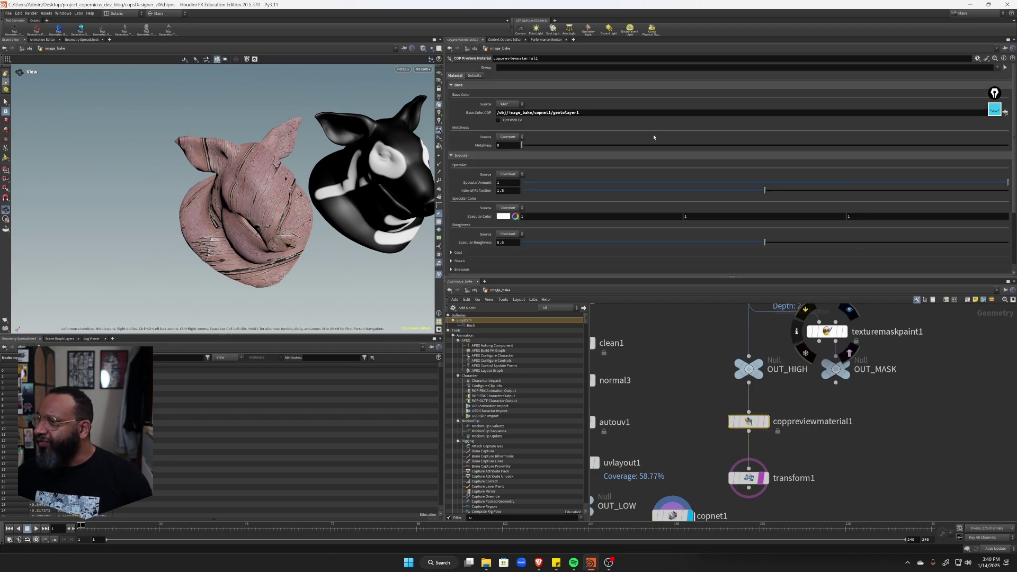
pyautogui.click(607, 113)
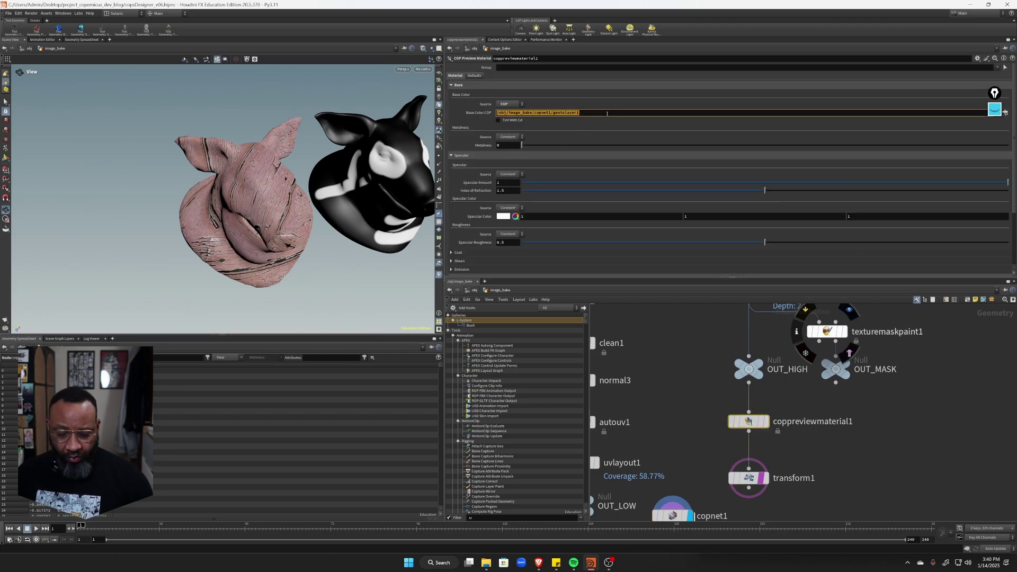
pyautogui.write('/obj/image_bake/copnet1/transform2d1')
pyautogui.press('Return')
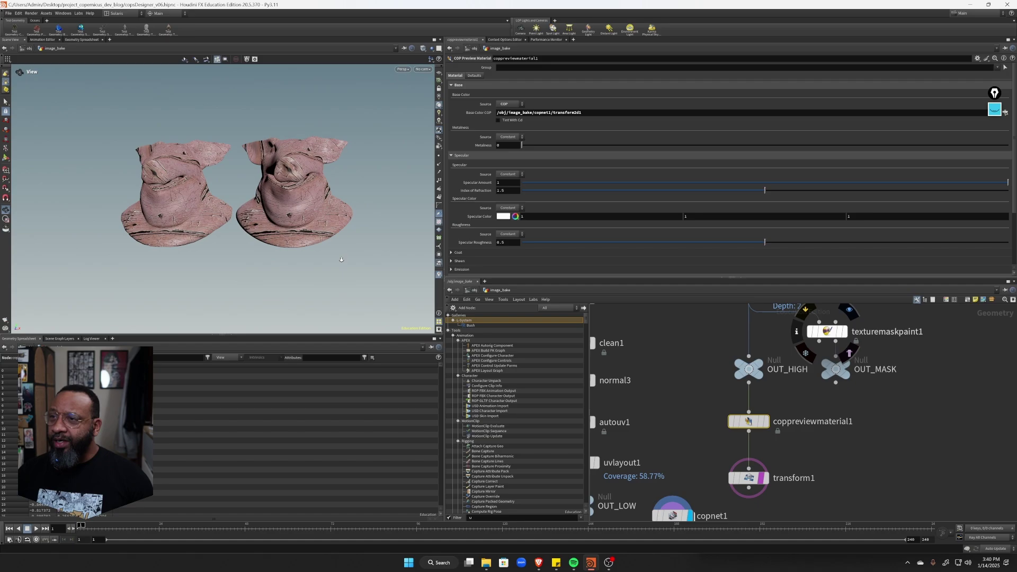
# - Compare the wood texture on the low-resolution and high-resolution heads from several angles
pyautogui.moveTo(341, 260); pyautogui.dragTo(300, 164)
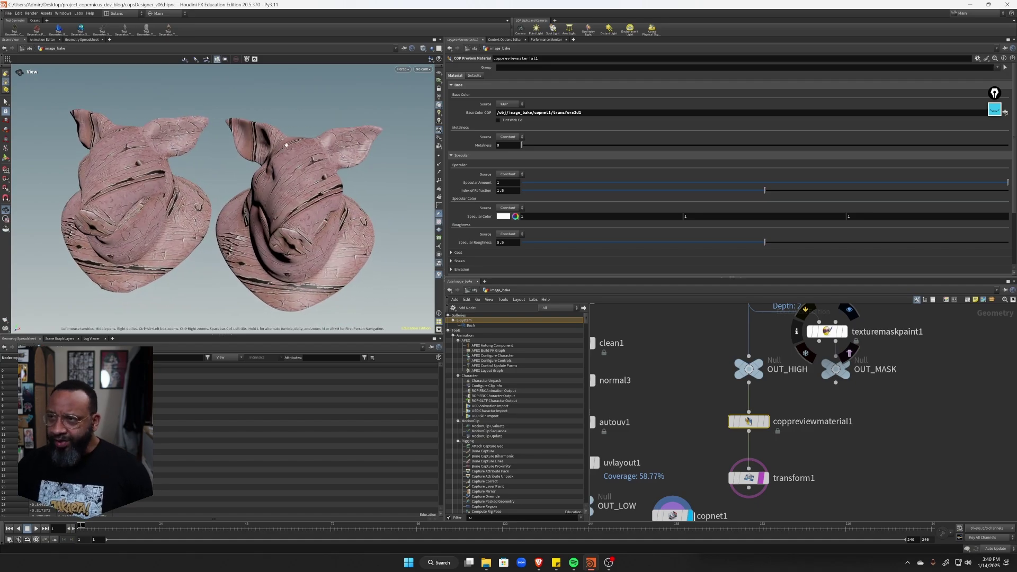
pyautogui.moveTo(340, 253); pyautogui.dragTo(172, 213)
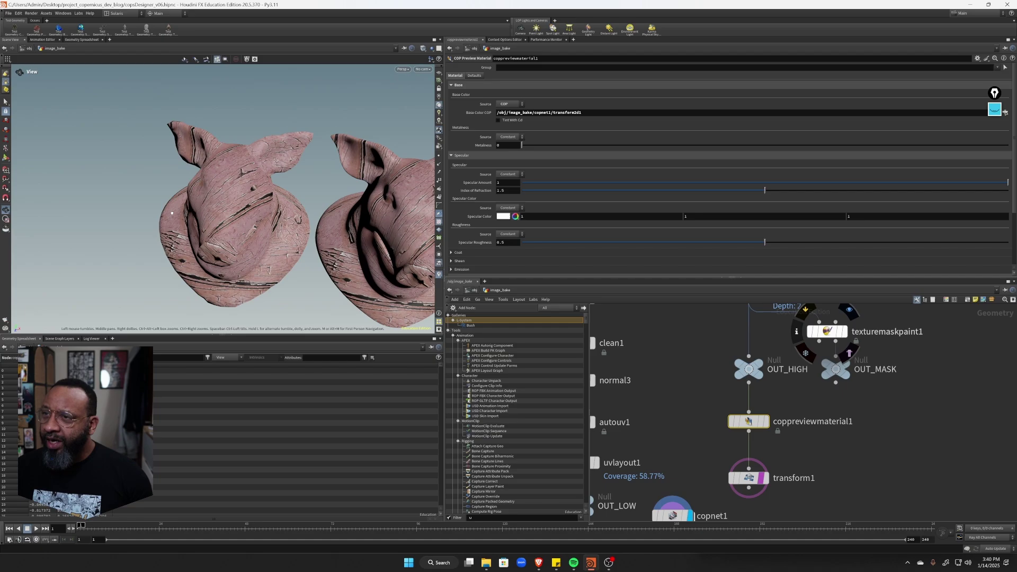
pyautogui.moveTo(264, 258); pyautogui.dragTo(349, 232)
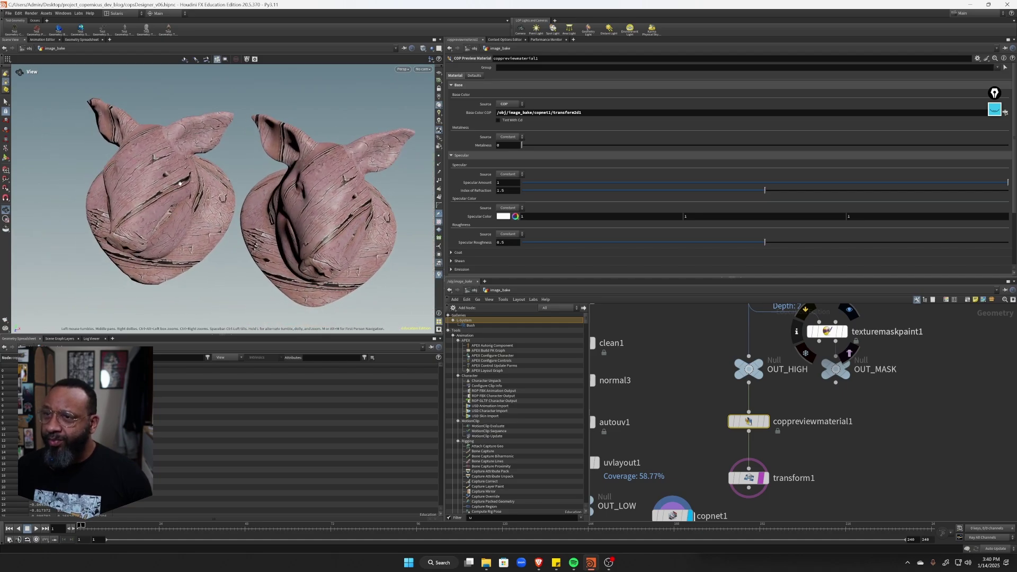
pyautogui.moveTo(179, 229); pyautogui.dragTo(151, 240)
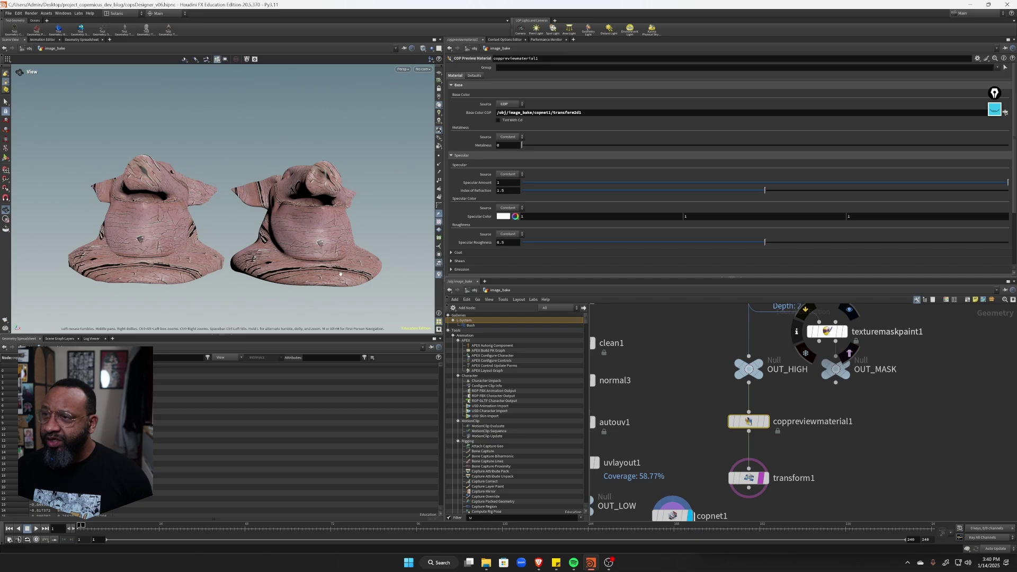
pyautogui.moveTo(340, 274); pyautogui.dragTo(233, 253)
pyautogui.moveTo(339, 212); pyautogui.dragTo(228, 241, button='middle')
pyautogui.moveTo(228, 241); pyautogui.dragTo(345, 186)
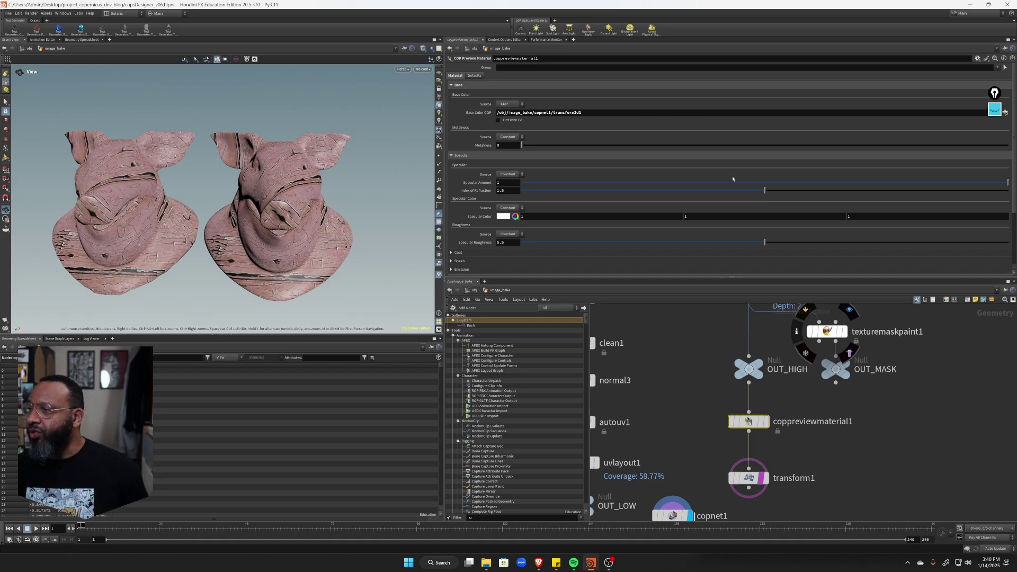
# - Display the texturemaskpaint1 and OUT_MASK results in turn, and show the paint node's parameters
pyautogui.moveTo(921, 366); pyautogui.dragTo(916, 405, button='middle')
pyautogui.click(842, 372)
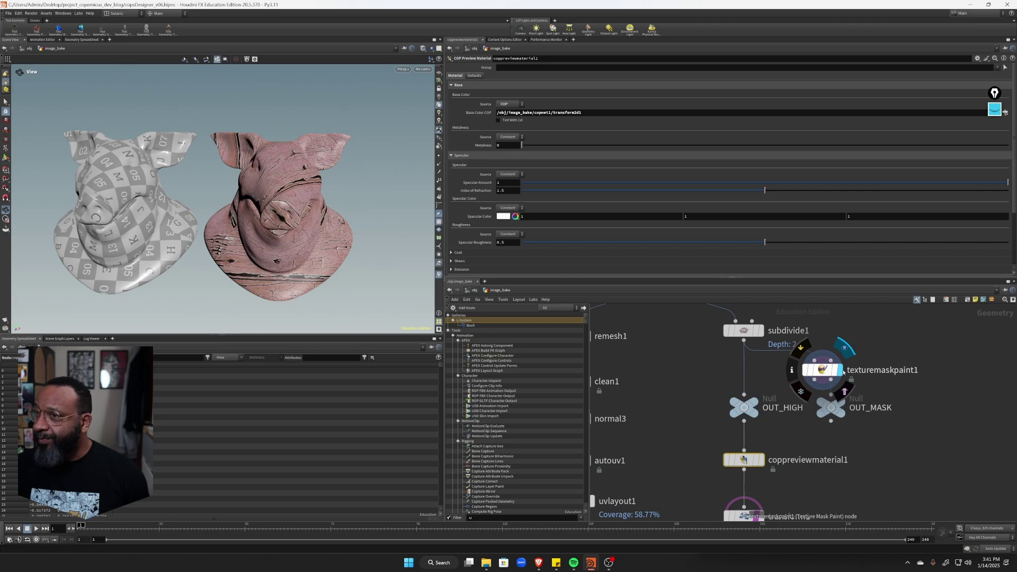
pyautogui.click(853, 386)
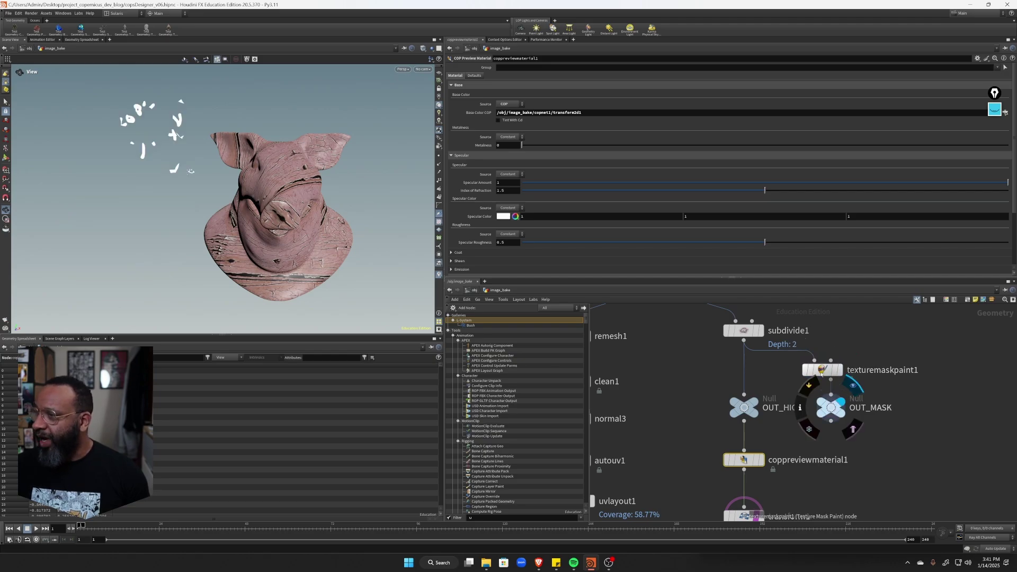
pyautogui.click(821, 370)
pyautogui.moveTo(753, 520); pyautogui.dragTo(776, 473, button='middle')
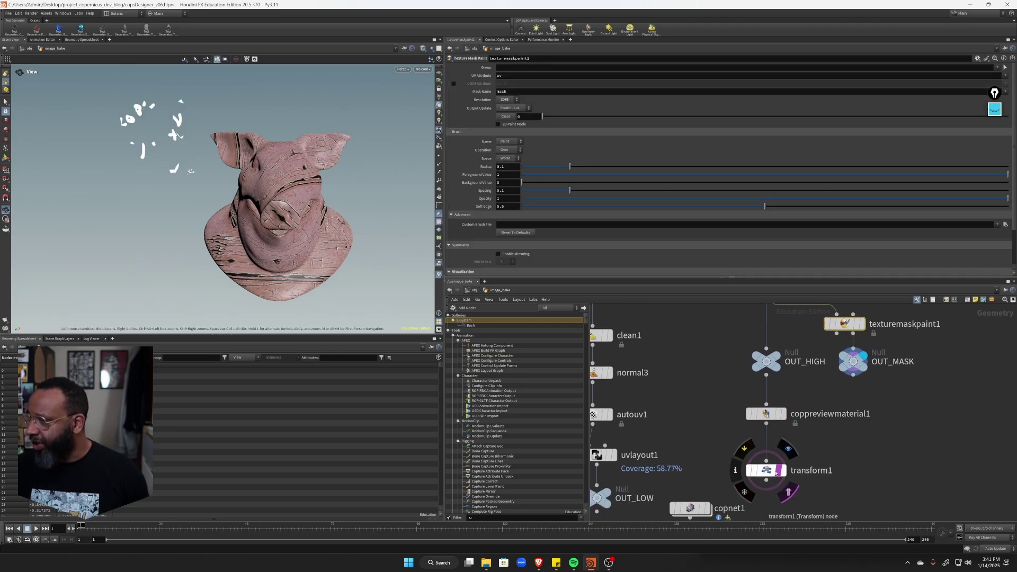
# - Turn off the template display of transform1 and display texturemaskpaint1 on its own
pyautogui.click(786, 489)
pyautogui.moveTo(894, 465); pyautogui.dragTo(829, 528, button='middle')
pyautogui.click(799, 388)
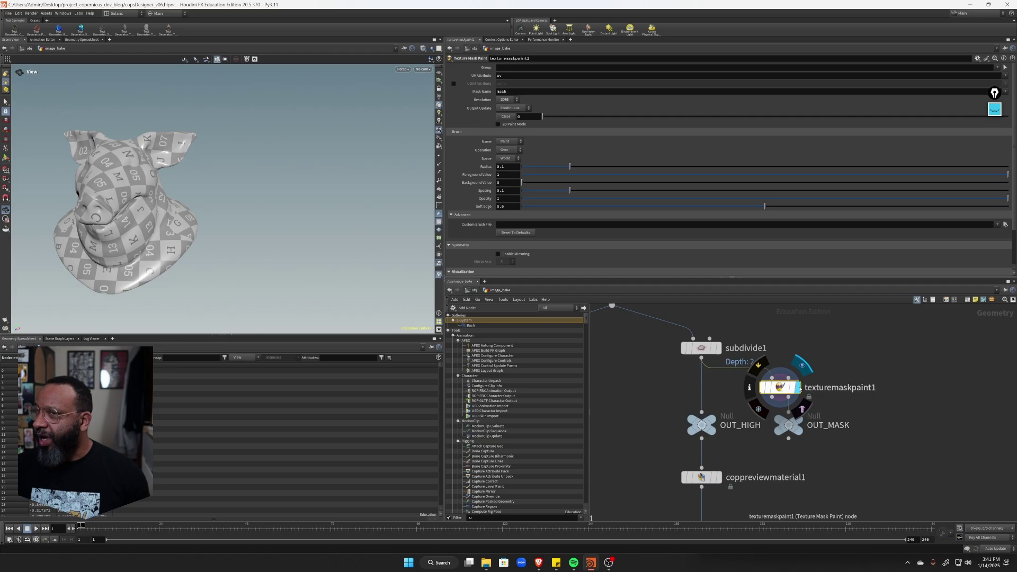
# - Activate the Texture Mask Paint tool in the viewport and inspect the painted mask on the head from the side
pyautogui.moveTo(175, 201); pyautogui.dragTo(233, 195, button='middle')
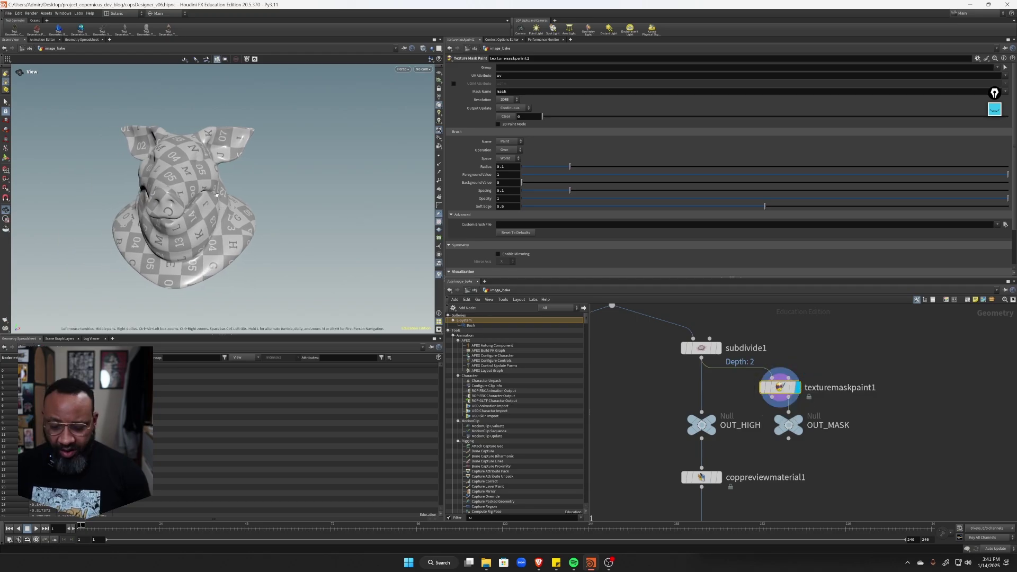
pyautogui.press('Return')
pyautogui.keyDown('alt'); pyautogui.moveTo(215, 242); pyautogui.dragTo(299, 200); pyautogui.keyUp('alt')
pyautogui.moveTo(779, 388)
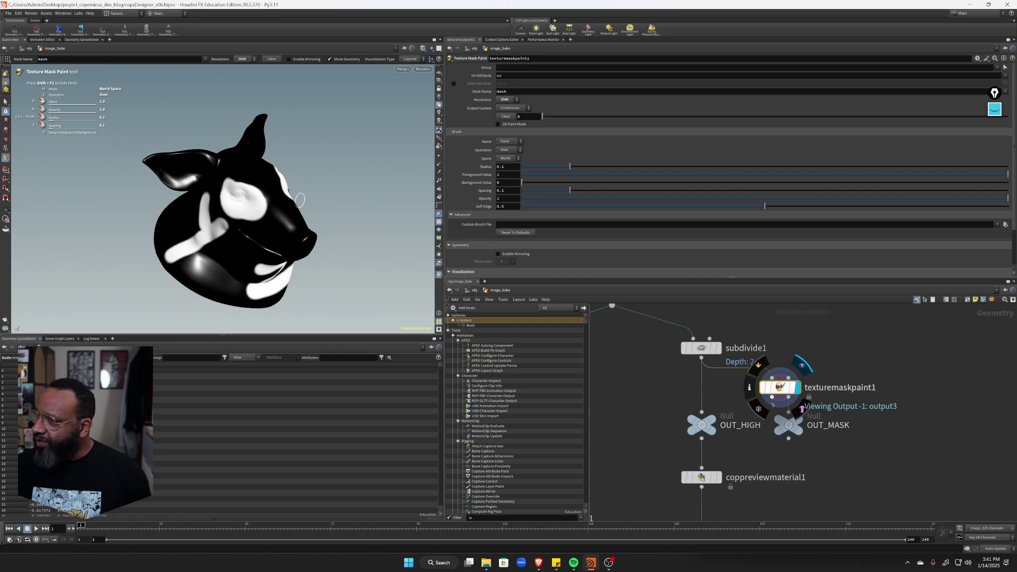
# - Move OUT_MASK aside, connect a new null to the first output of texturemaskpaint1, and display that null
pyautogui.moveTo(789, 425); pyautogui.dragTo(871, 448)
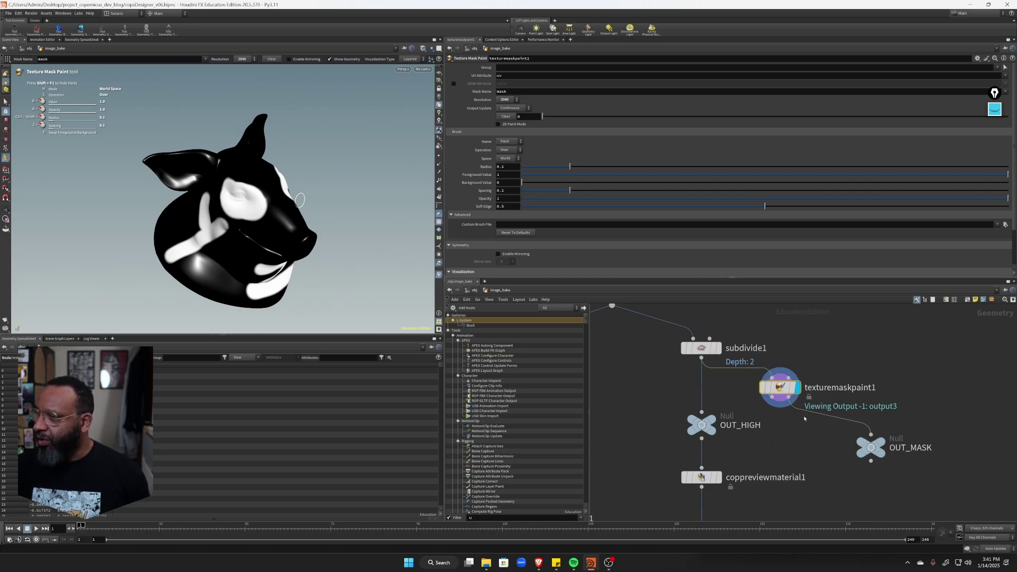
pyautogui.click(784, 453)
pyautogui.press('Tab')
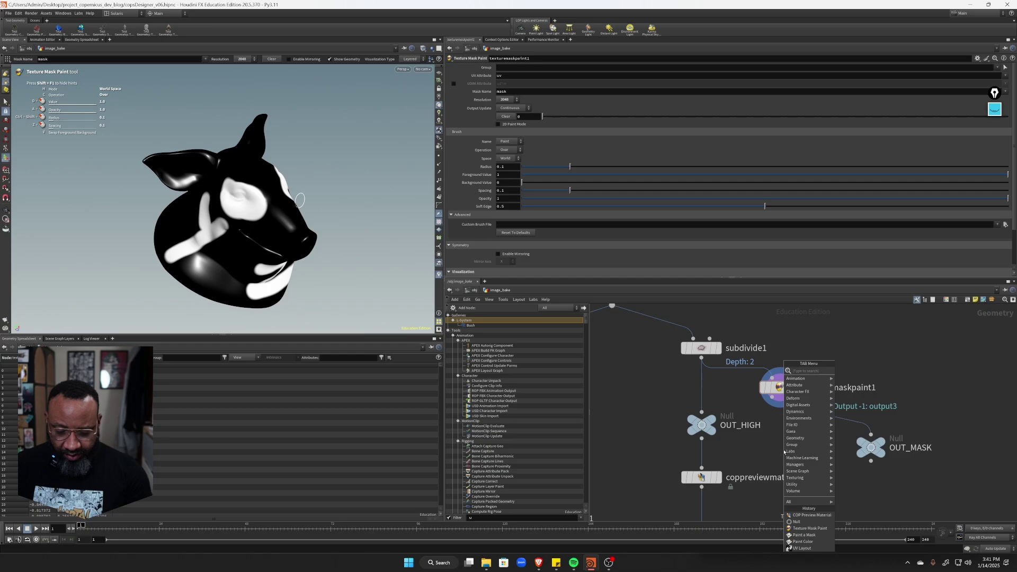
pyautogui.write('null')
pyautogui.press('Return')
pyautogui.press('Return')
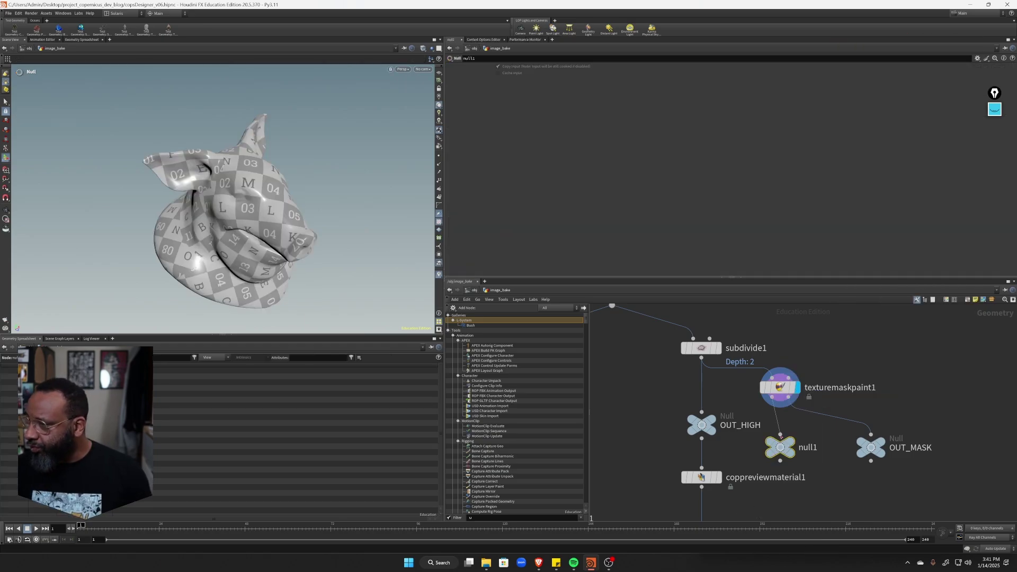
pyautogui.moveTo(772, 397); pyautogui.dragTo(781, 435)
pyautogui.click(791, 440)
pyautogui.press('Escape')
# - Compare the null's geometry with the subdivide1 result, delete the null, and display texturemaskpaint1 again
pyautogui.moveTo(286, 221); pyautogui.dragTo(223, 155, button='middle')
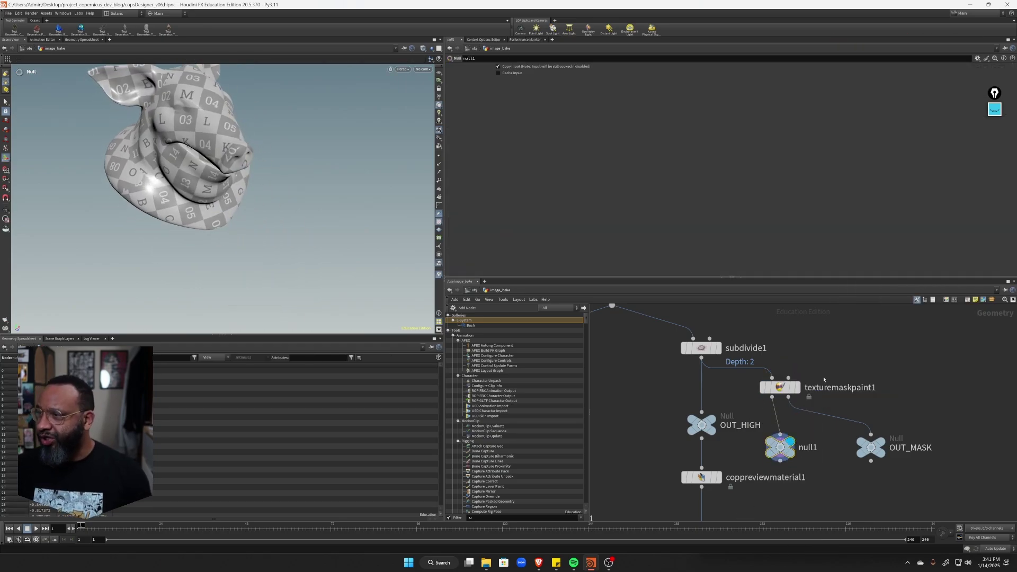
pyautogui.moveTo(719, 350)
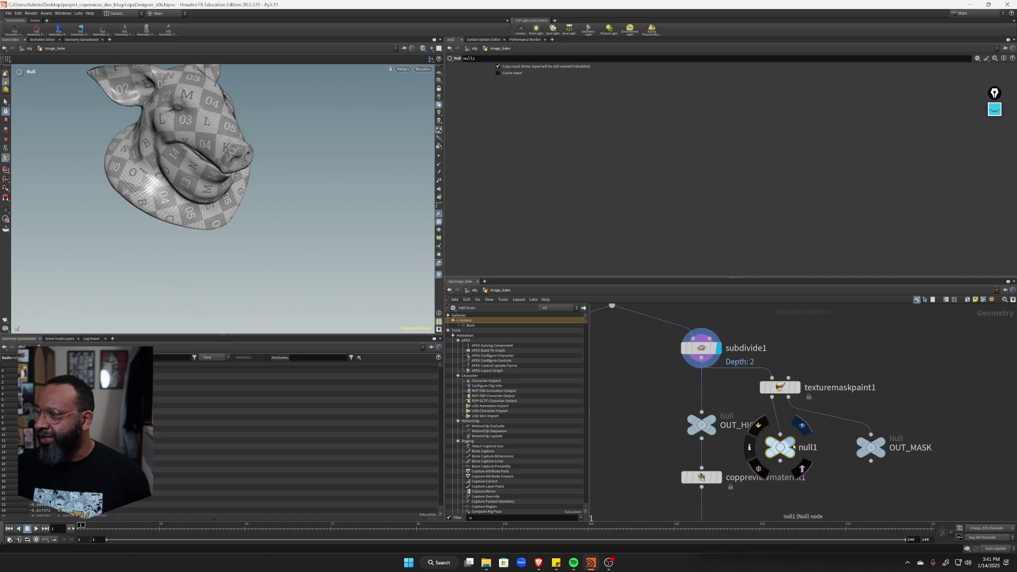
pyautogui.moveTo(775, 450); pyautogui.dragTo(770, 438)
pyautogui.press('Delete')
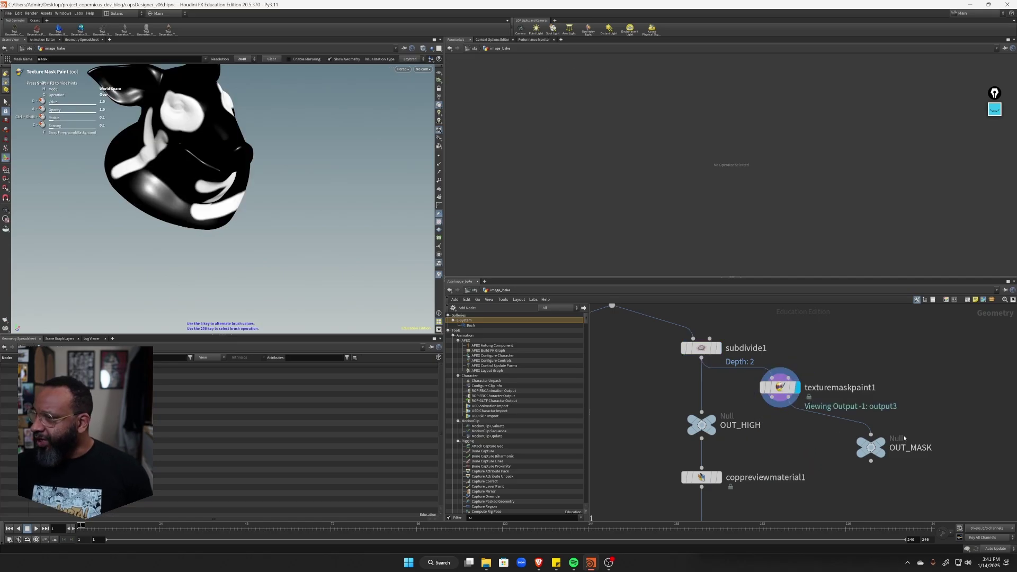
# - Display OUT_MASK to inspect the mask geometry, and move the node back just below texturemaskpaint1
pyautogui.click(882, 447)
pyautogui.moveTo(240, 180)
pyautogui.keyDown('alt'); pyautogui.mouseDown()
pyautogui.moveTo(232, 217)
pyautogui.moveTo(249, 209)
pyautogui.moveTo(232, 175)
pyautogui.mouseUp(); pyautogui.keyUp('alt')
pyautogui.keyDown('alt'); pyautogui.moveTo(188, 139); pyautogui.dragTo(207, 187); pyautogui.keyUp('alt')
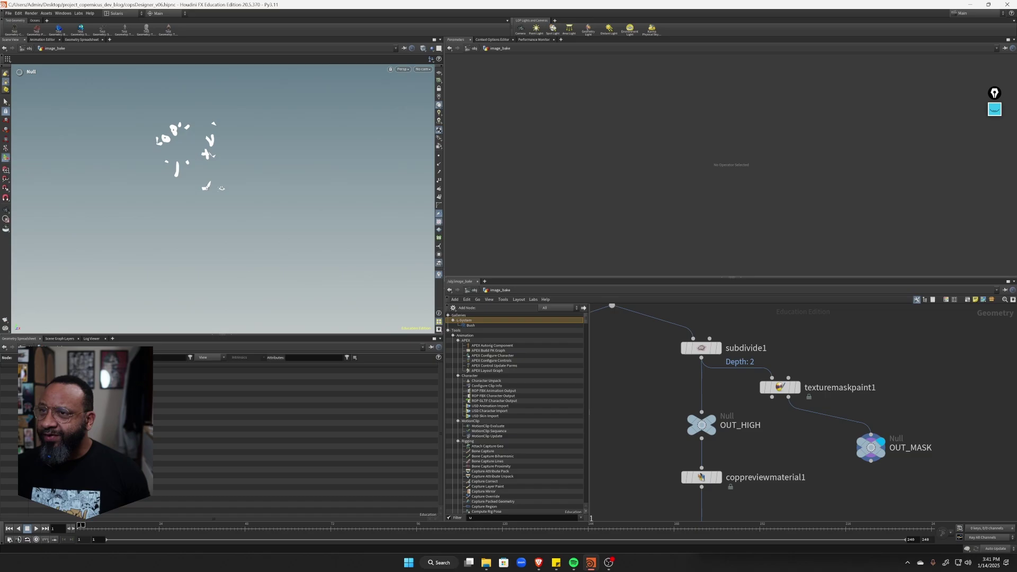
pyautogui.moveTo(843, 501); pyautogui.dragTo(940, 413, button='middle')
pyautogui.scroll(-1, 927, 419)
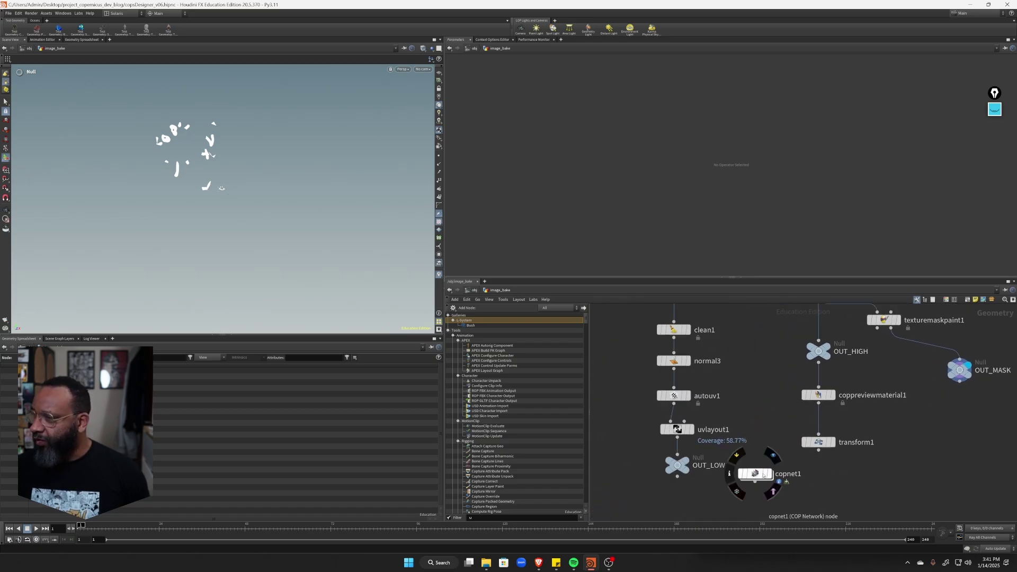
pyautogui.moveTo(956, 416); pyautogui.dragTo(927, 427, button='middle')
pyautogui.moveTo(931, 382); pyautogui.dragTo(877, 376)
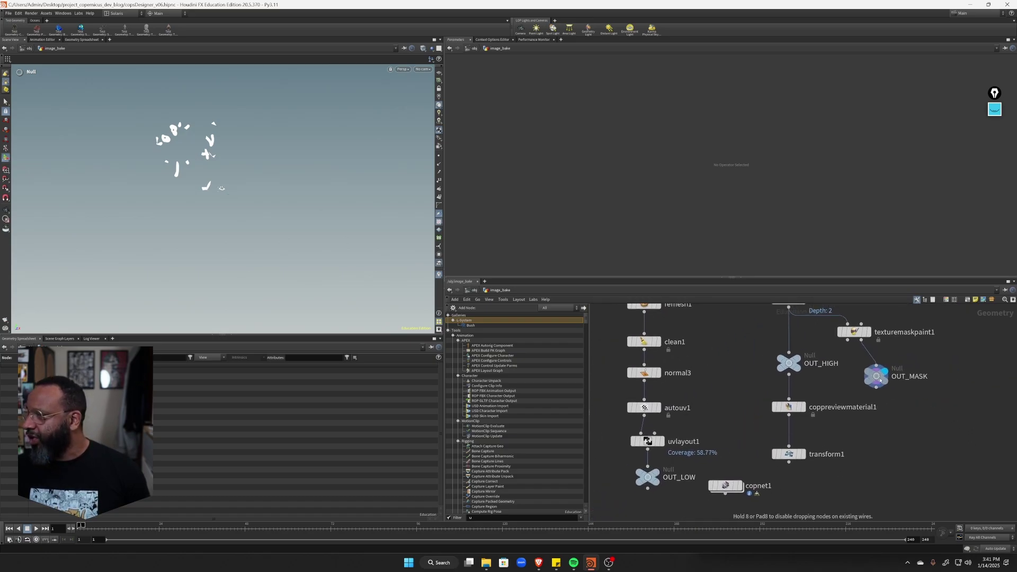
# - Display and enter copnet1, and check the SOP path of sopimport1 that brings in OUT_MASK
pyautogui.doubleClick(726, 486)
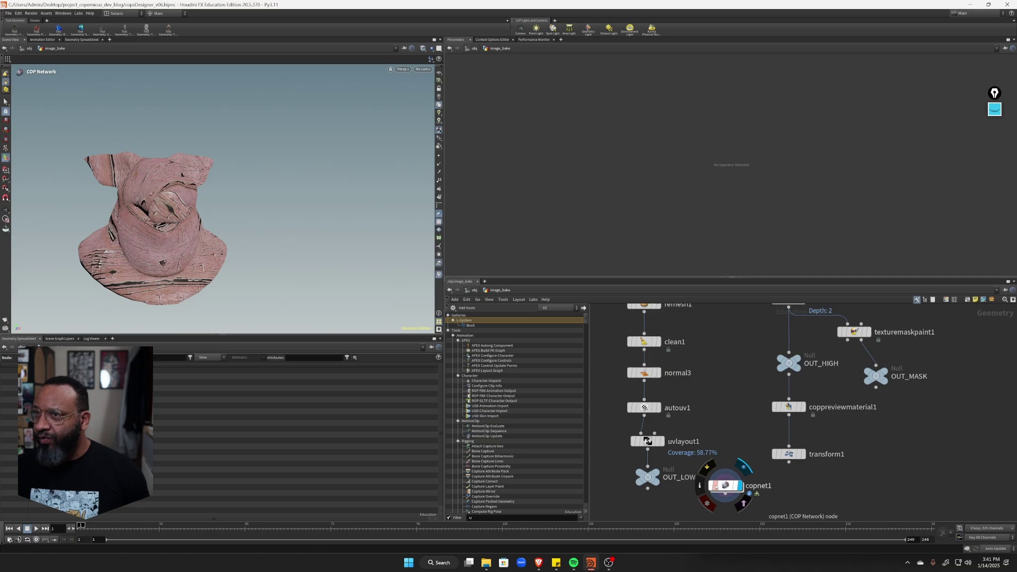
pyautogui.scroll(5, 770, 478)
pyautogui.click(771, 435)
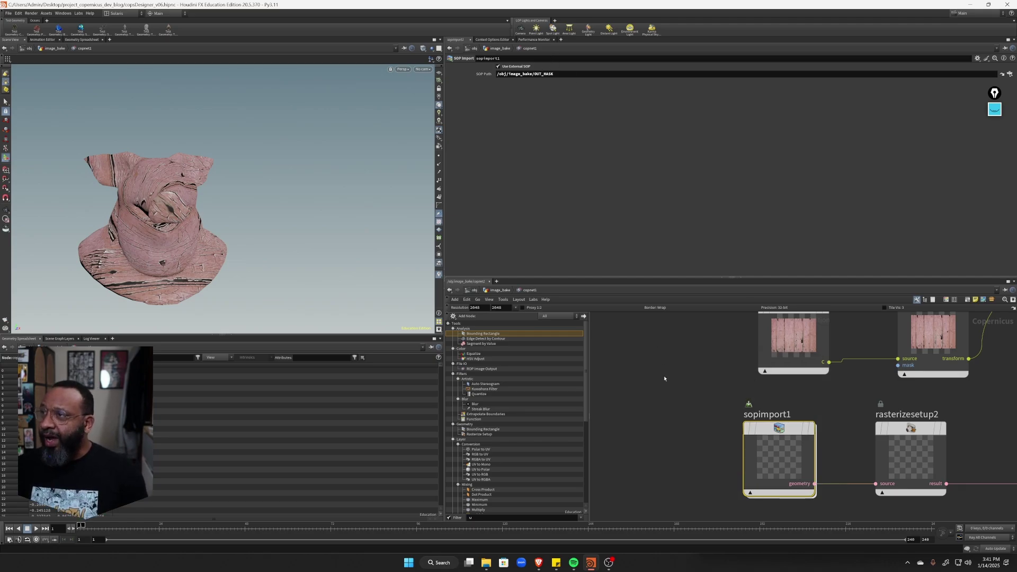
pyautogui.moveTo(665, 378); pyautogui.dragTo(568, 371, button='middle')
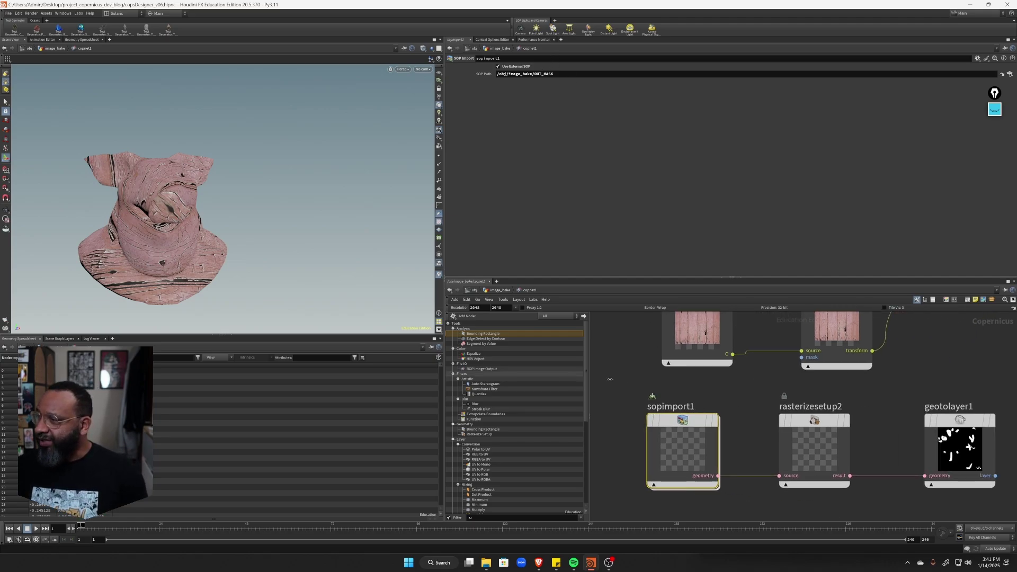
# - Display rasterizesetup2 to check its UV space settings, and view the mask layer produced by geotolayer1
pyautogui.click(815, 420)
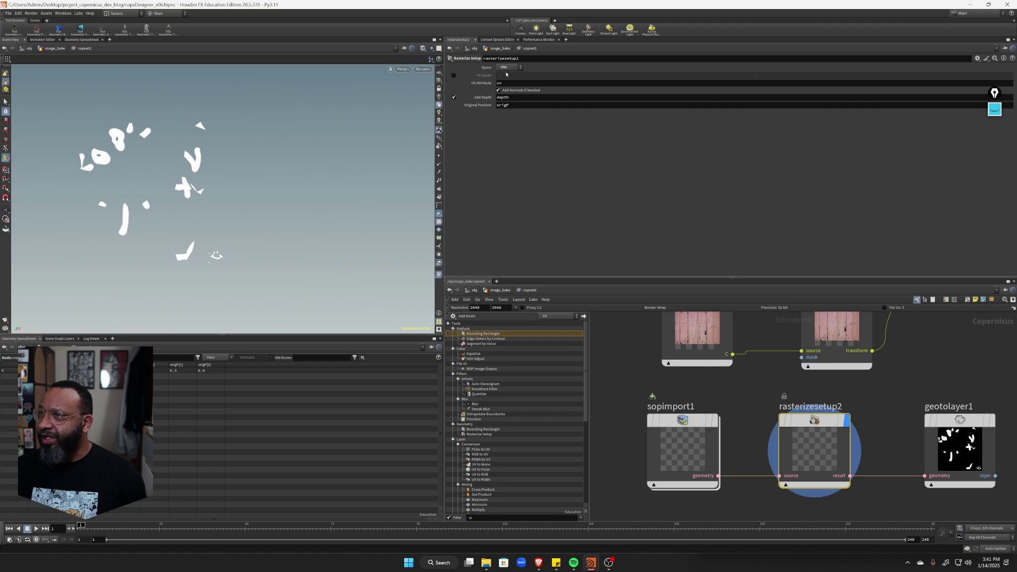
pyautogui.moveTo(954, 427); pyautogui.dragTo(850, 426, button='middle')
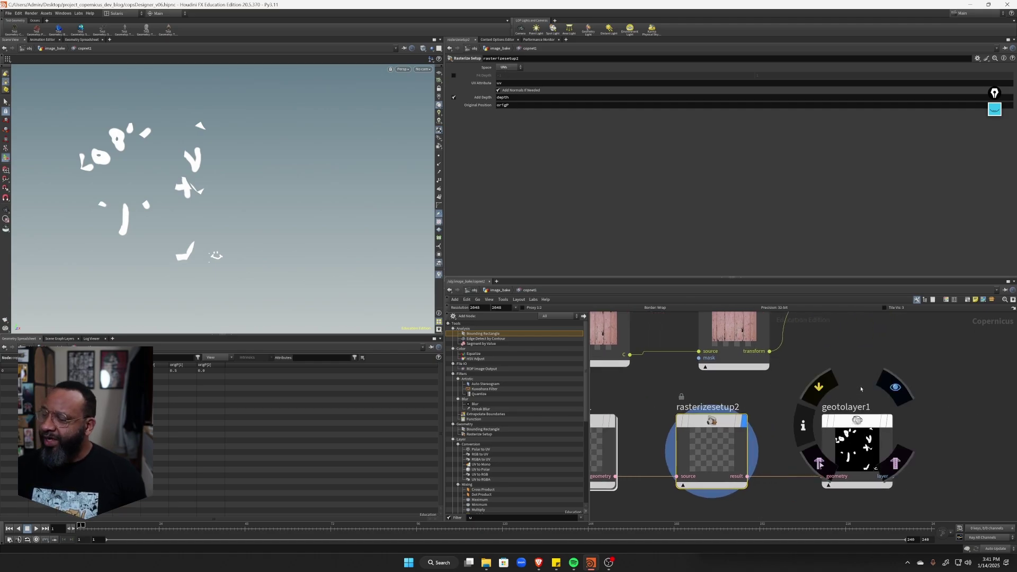
pyautogui.click(892, 422)
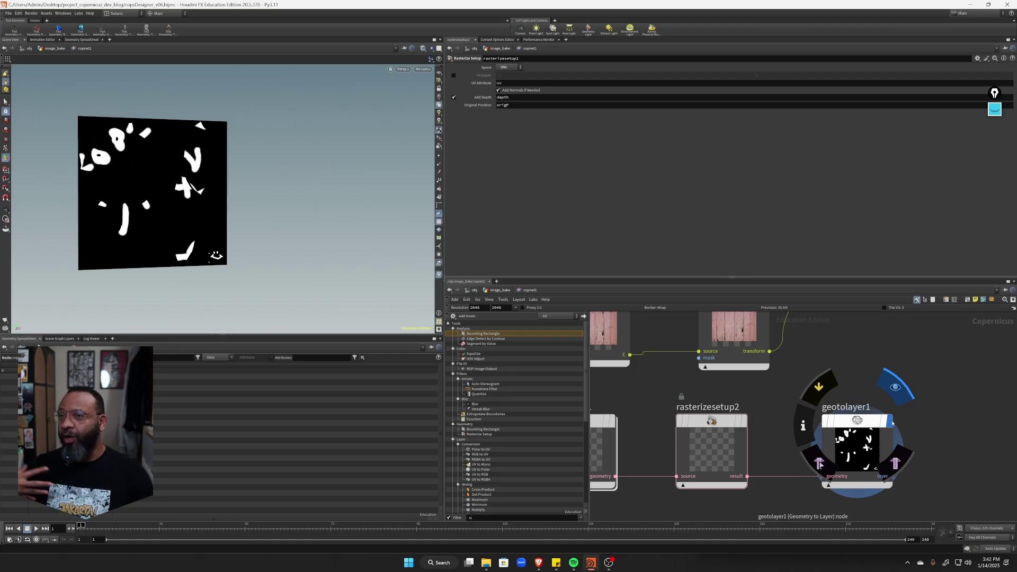
# - Move geotolayer1 closer to rasterizesetup2 and wire its layer output into the texture input of texturesample
pyautogui.moveTo(893, 422); pyautogui.dragTo(851, 423)
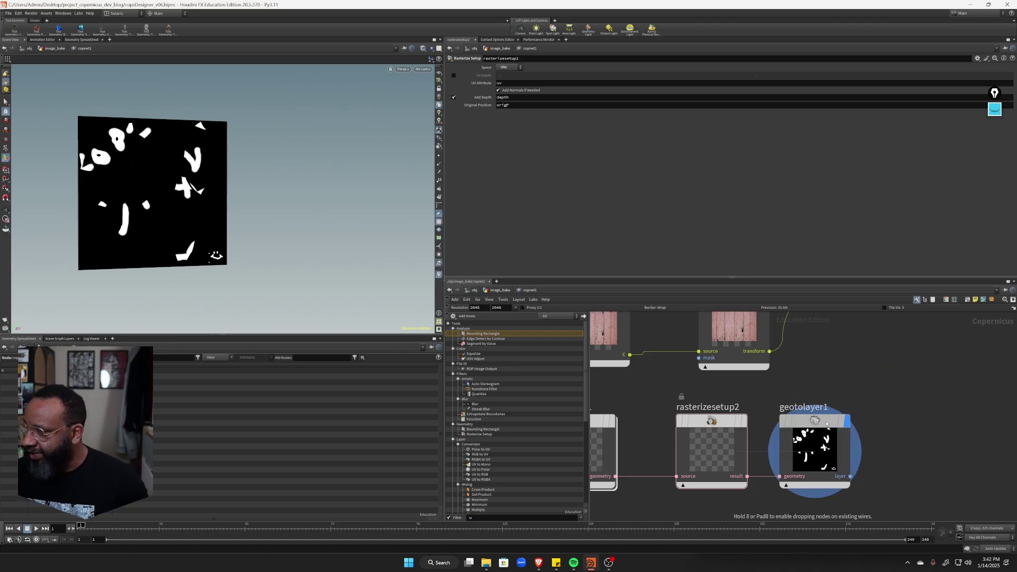
pyautogui.scroll(-4, 877, 447)
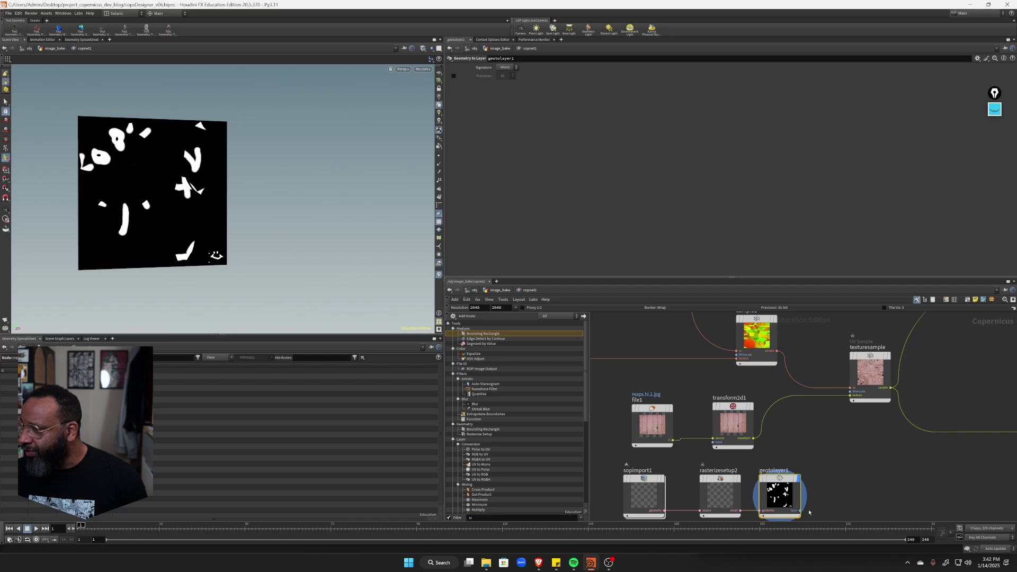
pyautogui.moveTo(800, 511); pyautogui.dragTo(851, 395)
# - Display previewmaterial1 to inspect the painted mask on the low-resolution pig head
pyautogui.moveTo(914, 434); pyautogui.dragTo(742, 493, button='middle')
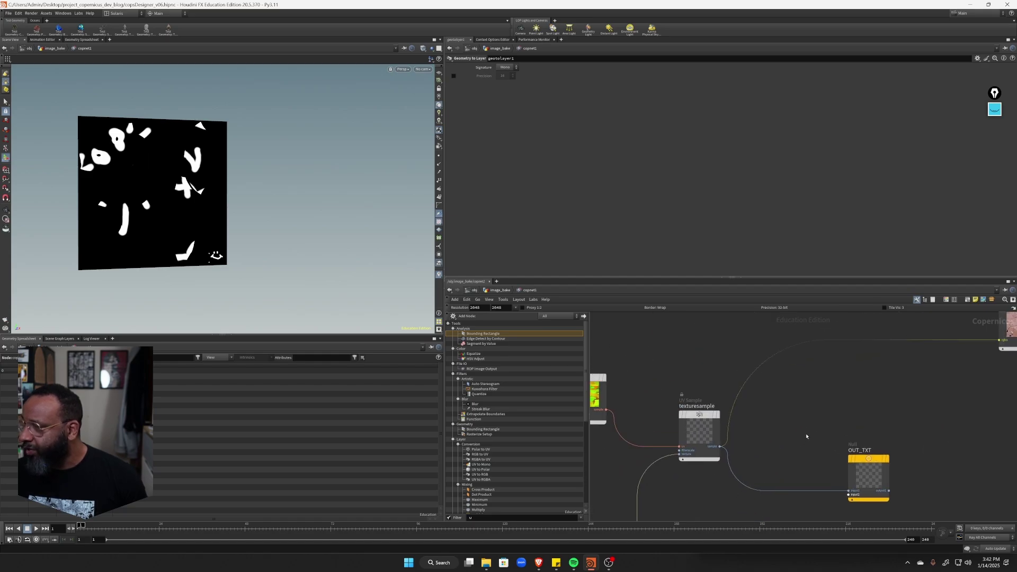
pyautogui.moveTo(909, 393); pyautogui.dragTo(728, 454, button='middle')
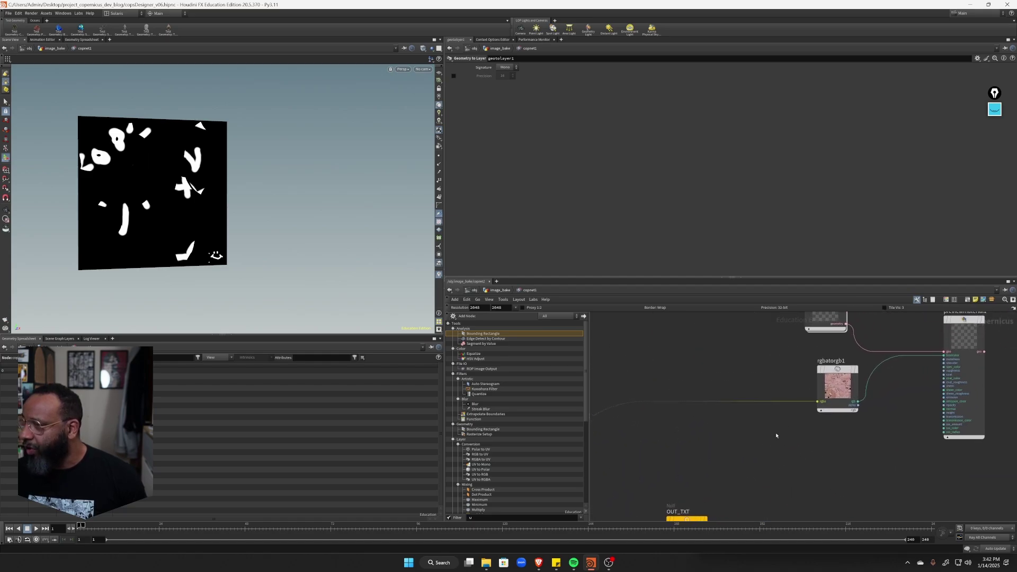
pyautogui.click(856, 370)
pyautogui.moveTo(892, 383); pyautogui.dragTo(851, 423, button='middle')
pyautogui.click(942, 360)
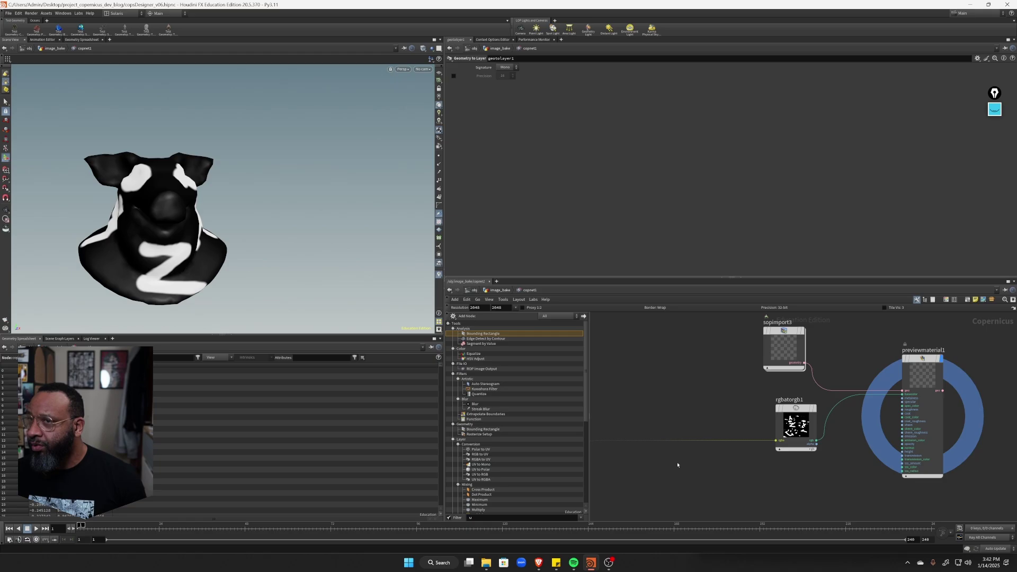
# - Copy geotolayer1 and paste its path, /obj/image_bake/copnet1/geotolayer1, as the Base Color COP of coppreviewmaterial1
pyautogui.moveTo(726, 493); pyautogui.dragTo(986, 335, button='middle')
pyautogui.moveTo(846, 397); pyautogui.dragTo(906, 338, button='middle')
pyautogui.moveTo(742, 470); pyautogui.dragTo(747, 468, button='middle')
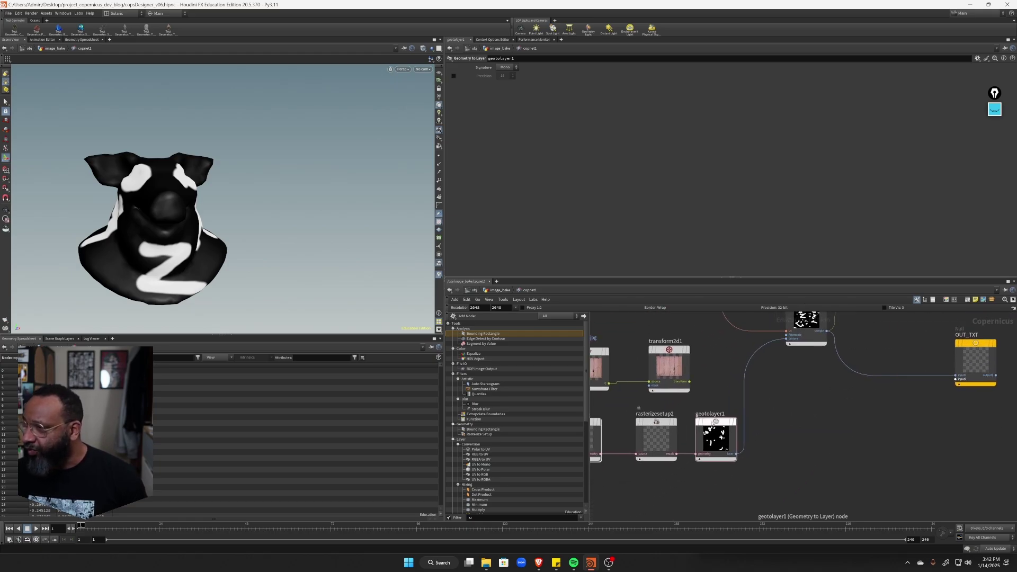
pyautogui.click(723, 437)
pyautogui.hotkey('ctrl', 'c')
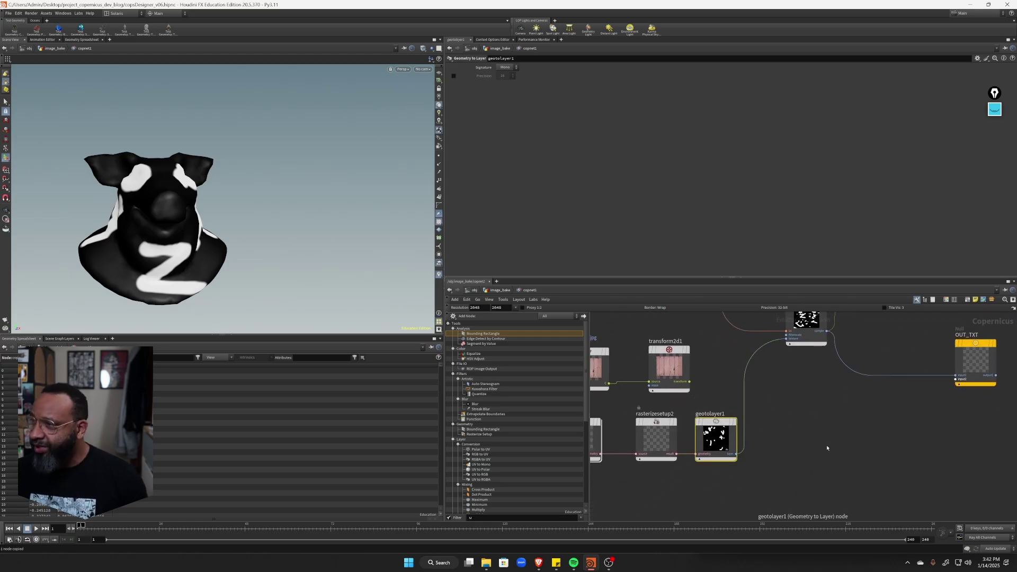
pyautogui.click(500, 290)
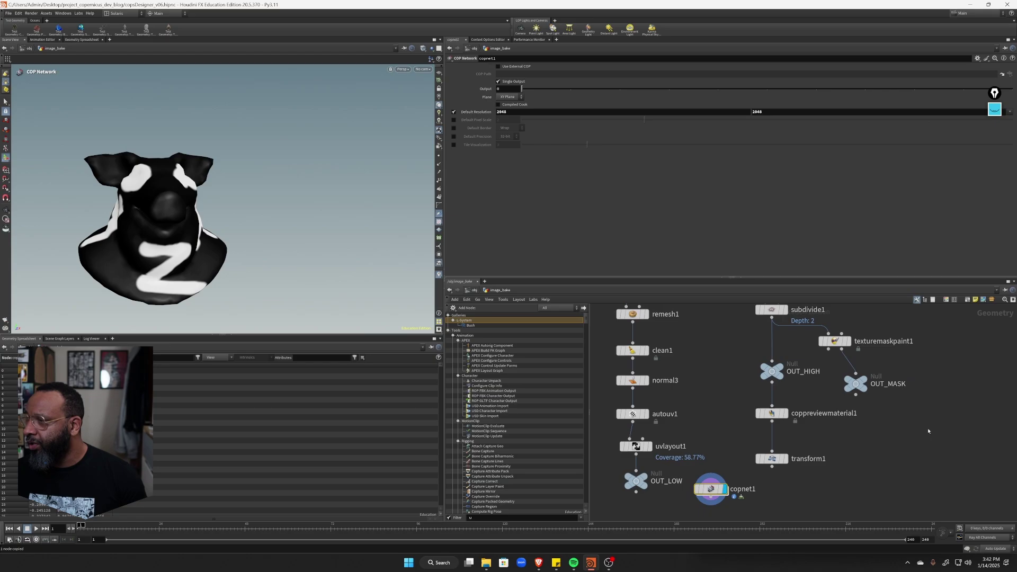
pyautogui.click(783, 414)
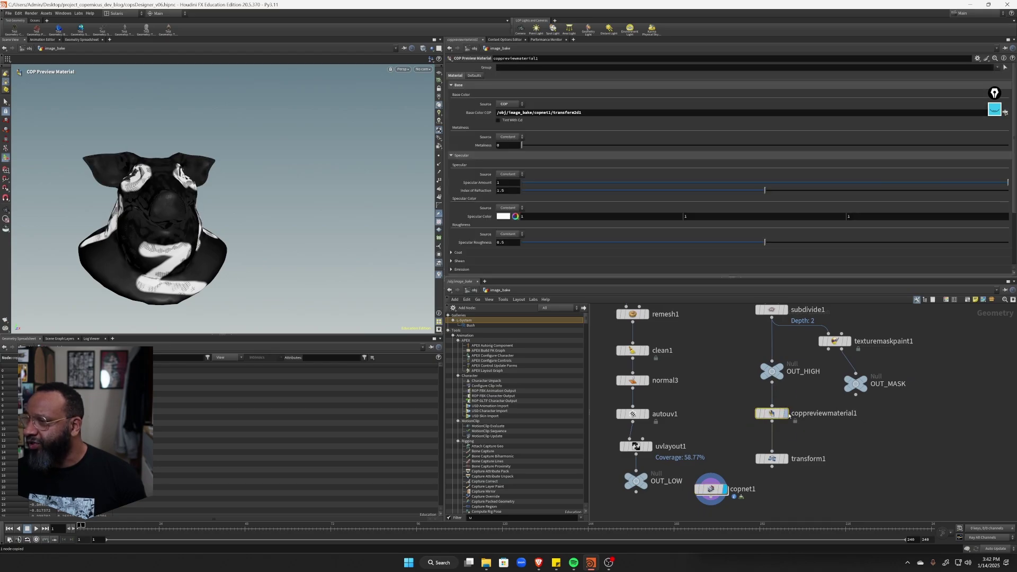
pyautogui.click(787, 414)
pyautogui.doubleClick(619, 112)
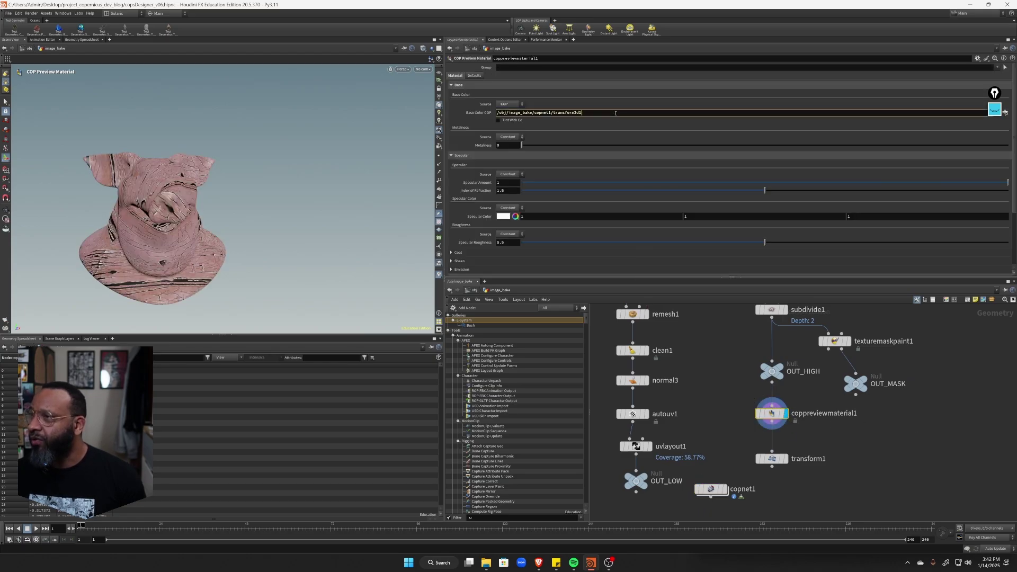
pyautogui.hotkey('ctrl', 'v')
pyautogui.press('Return')
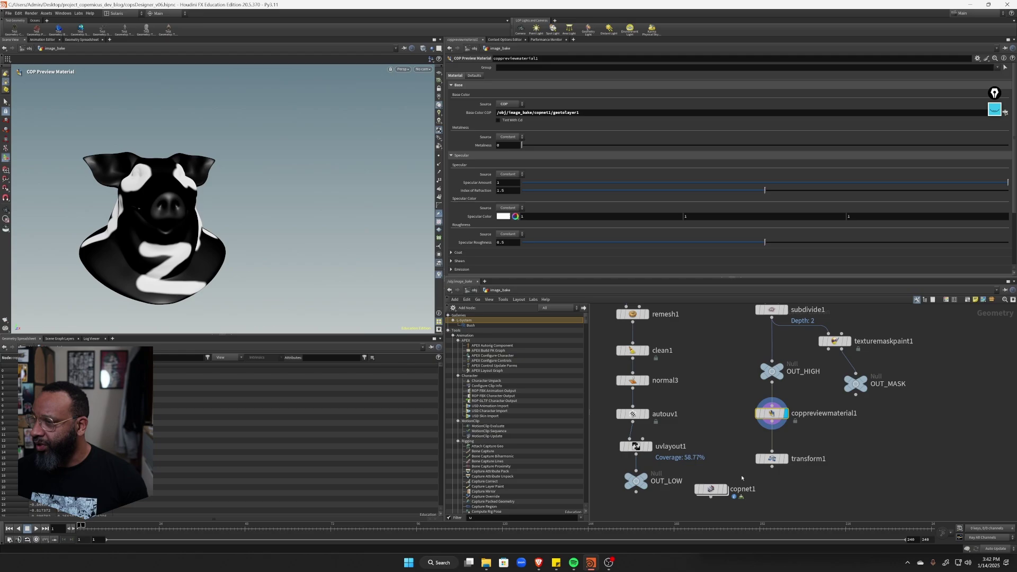
# - Display copnet1 with transform1 as a template and compare the mask on the low- and high-resolution heads
pyautogui.click(726, 489)
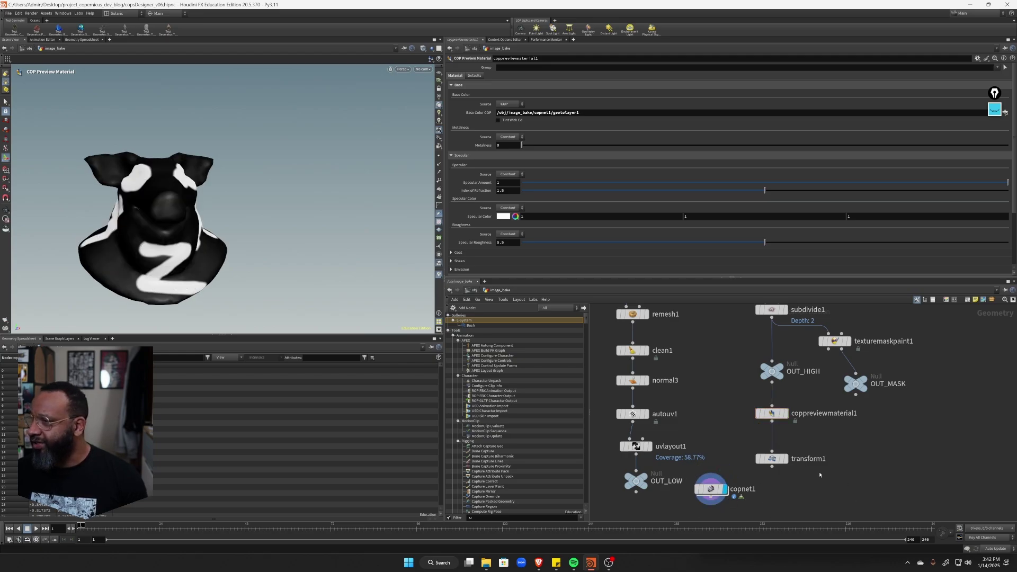
pyautogui.click(786, 473)
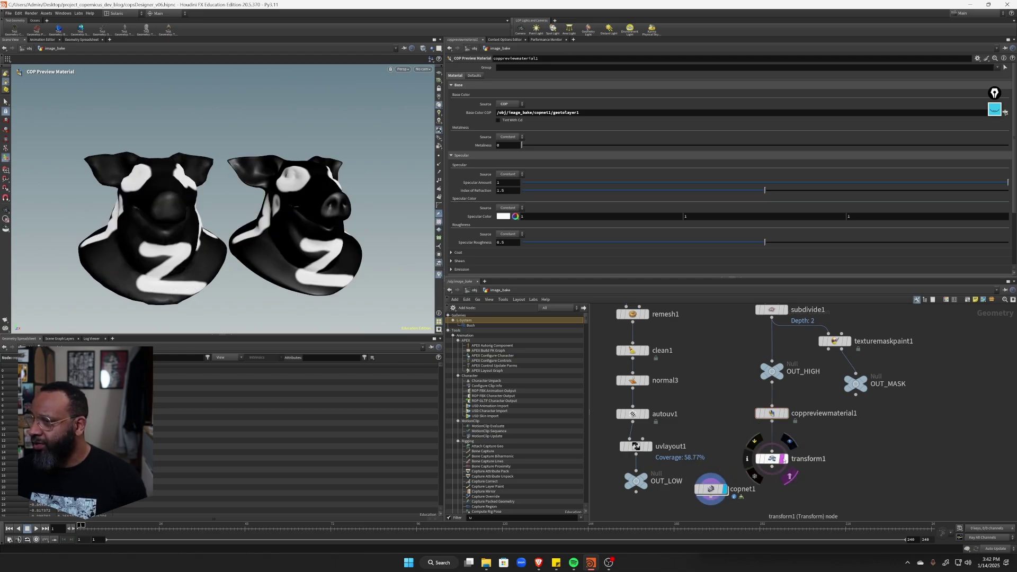
pyautogui.moveTo(113, 152); pyautogui.dragTo(327, 196)
pyautogui.moveTo(894, 394); pyautogui.dragTo(807, 416, button='middle')
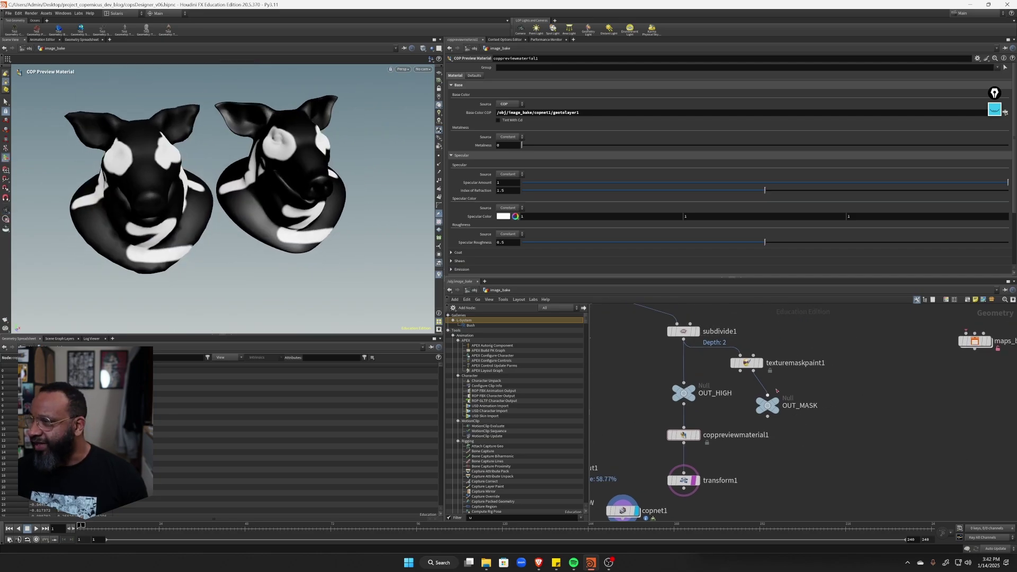
# - Select texturemaskpaint1, turn off the template on transform1, and display the paint node
pyautogui.click(748, 363)
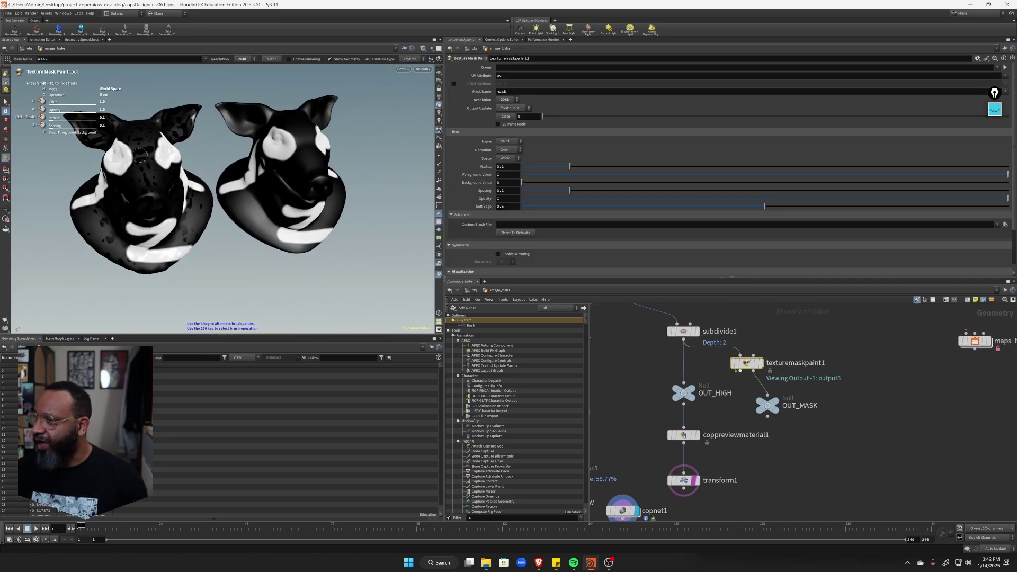
pyautogui.click(694, 482)
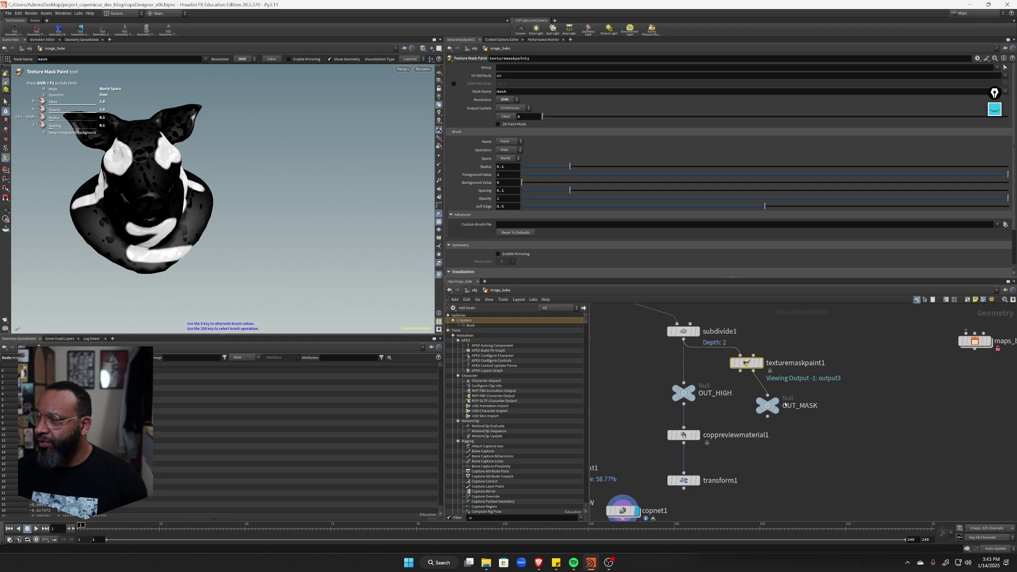
pyautogui.moveTo(768, 405)
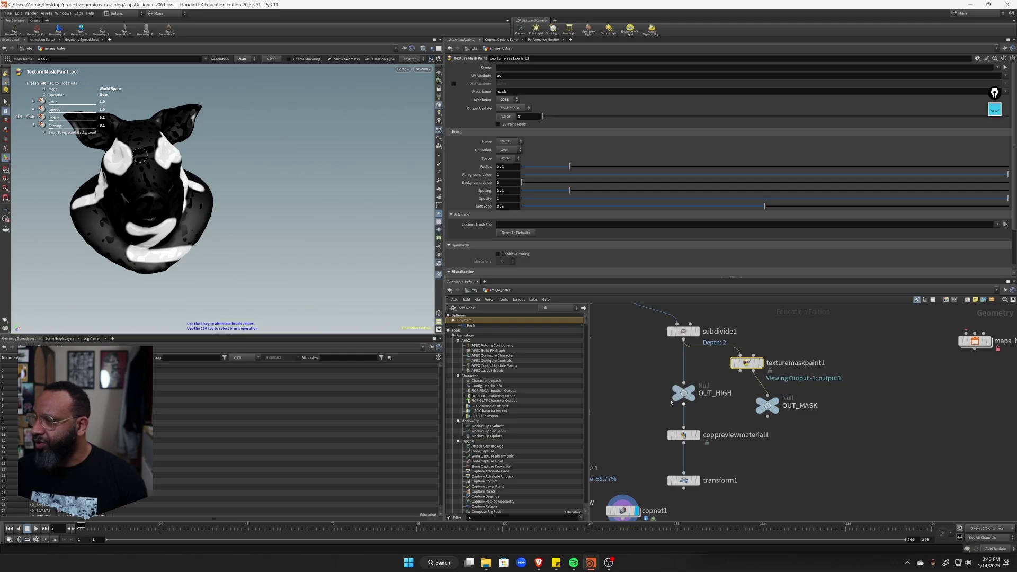
pyautogui.keyDown('alt'); pyautogui.moveTo(247, 231); pyautogui.dragTo(317, 251, button='middle'); pyautogui.keyUp('alt')
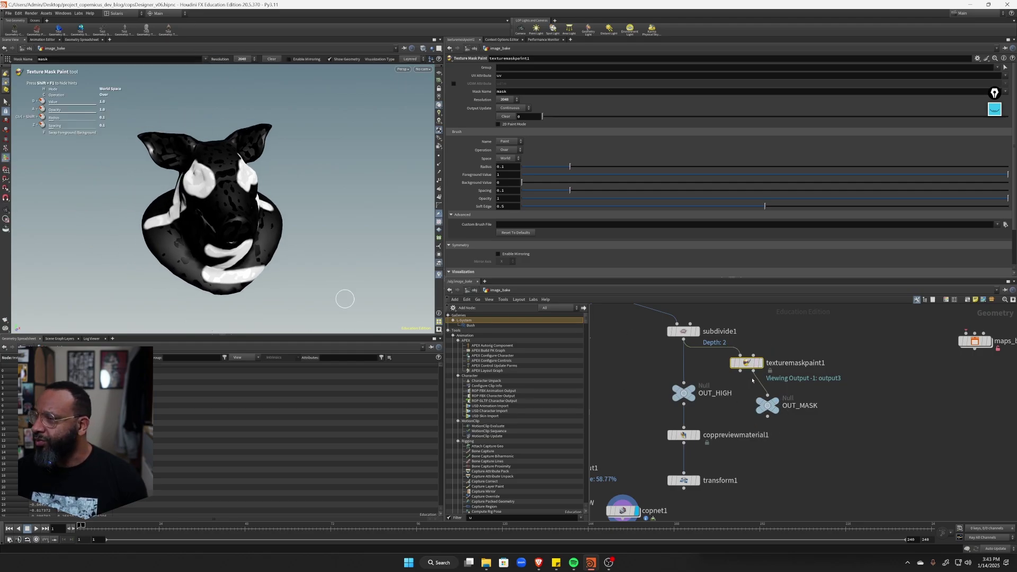
pyautogui.click(761, 365)
# - Paint more white mask strokes on the forehead, snout, cheek and shoulder, plus a smiley face on the back of the head
pyautogui.keyDown('alt'); pyautogui.moveTo(229, 180); pyautogui.dragTo(238, 239); pyautogui.keyUp('alt')
pyautogui.keyDown('alt'); pyautogui.moveTo(239, 212); pyautogui.dragTo(234, 127, button='right'); pyautogui.keyUp('alt')
pyautogui.keyDown('alt'); pyautogui.moveTo(234, 125); pyautogui.dragTo(237, 196, button='middle'); pyautogui.keyUp('alt')
pyautogui.moveTo(218, 171); pyautogui.dragTo(222, 203)
pyautogui.keyDown('alt'); pyautogui.moveTo(234, 267); pyautogui.dragTo(239, 227, button='middle'); pyautogui.keyUp('alt')
pyautogui.moveTo(237, 206)
pyautogui.mouseDown()
pyautogui.moveTo(243, 255)
pyautogui.moveTo(280, 217)
pyautogui.moveTo(275, 196)
pyautogui.moveTo(206, 215)
pyautogui.moveTo(181, 238)
pyautogui.mouseUp()
pyautogui.keyDown('alt'); pyautogui.moveTo(181, 237); pyautogui.dragTo(263, 215); pyautogui.keyUp('alt')
pyautogui.press('Return')
pyautogui.moveTo(199, 166)
pyautogui.mouseDown()
pyautogui.moveTo(284, 147)
pyautogui.moveTo(312, 175)
pyautogui.mouseUp()
pyautogui.press('Escape')
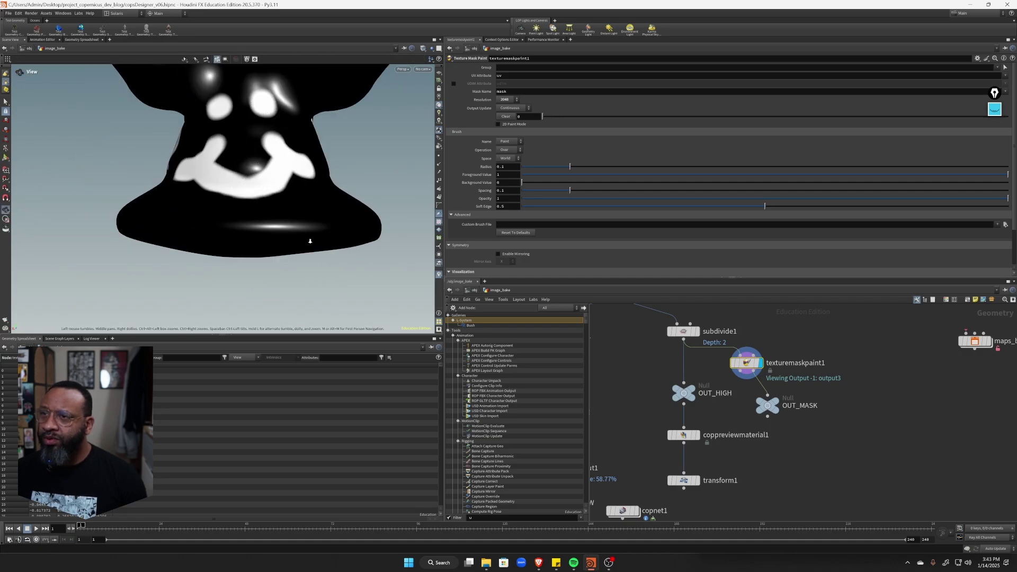
pyautogui.moveTo(194, 170); pyautogui.dragTo(316, 223)
pyautogui.press('Return')
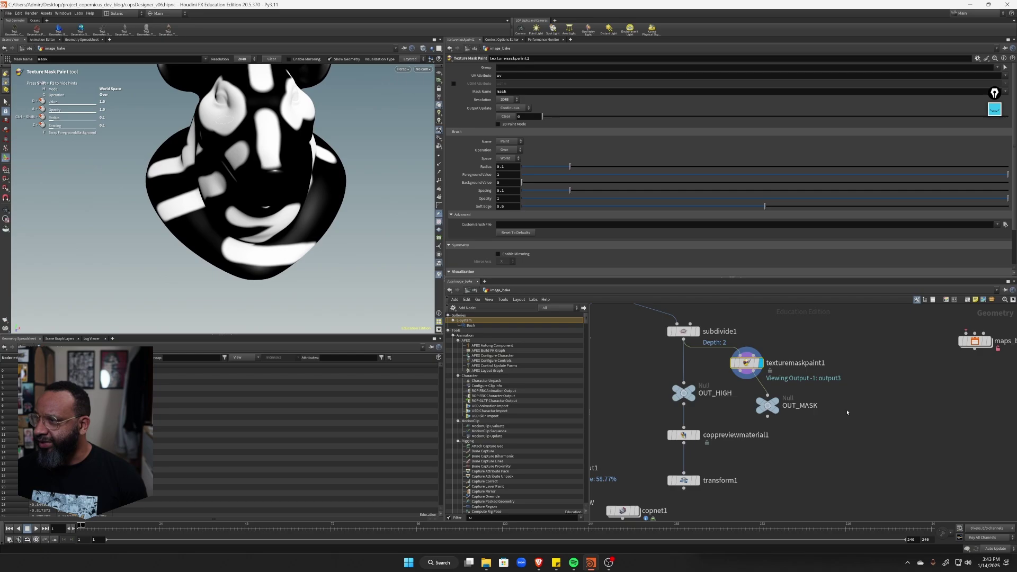
# - Display copnet1 and check the new paint on the back of the low-resolution head
pyautogui.moveTo(637, 513); pyautogui.dragTo(718, 438, button='middle')
pyautogui.click(720, 438)
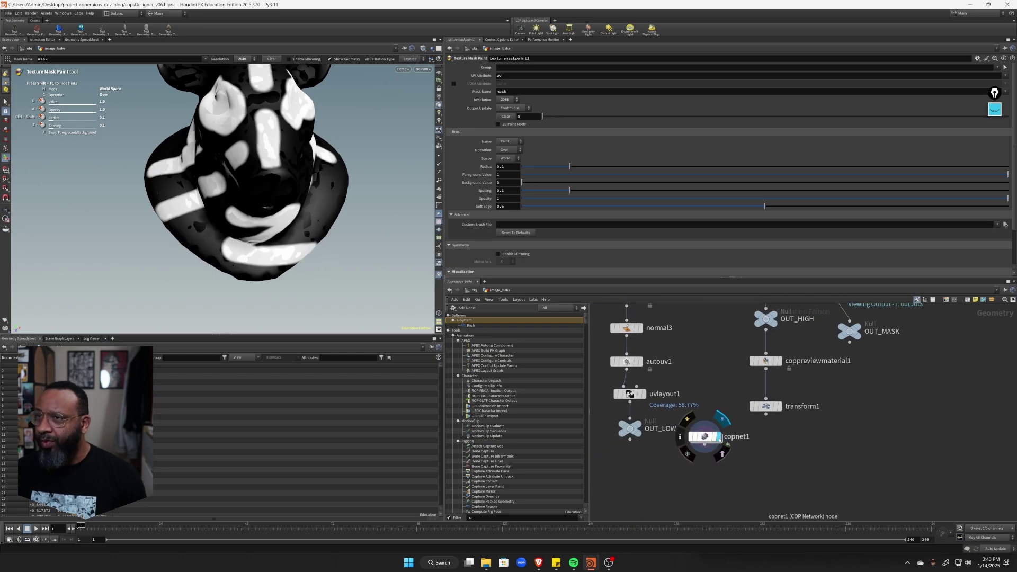
pyautogui.press('Escape')
pyautogui.moveTo(212, 165)
pyautogui.mouseDown()
pyautogui.moveTo(209, 178)
pyautogui.moveTo(375, 186)
pyautogui.moveTo(272, 254)
pyautogui.moveTo(289, 267)
pyautogui.mouseUp()
pyautogui.press('Return')
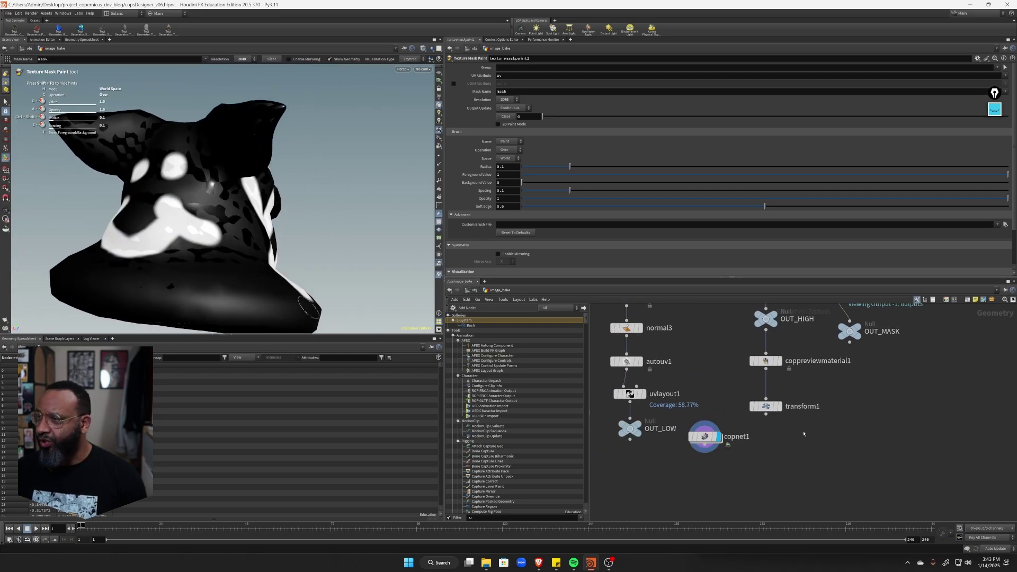
# - Template transform1 again and compare the updated mask on both heads from the front and side
pyautogui.click(776, 406)
pyautogui.press('Escape')
pyautogui.moveTo(339, 223); pyautogui.dragTo(212, 212)
pyautogui.moveTo(212, 211); pyautogui.dragTo(212, 233, button='right')
pyautogui.moveTo(212, 234)
pyautogui.mouseDown()
pyautogui.moveTo(303, 297)
pyautogui.moveTo(290, 241)
pyautogui.mouseUp()
pyautogui.moveTo(289, 241); pyautogui.dragTo(365, 215, button='middle')
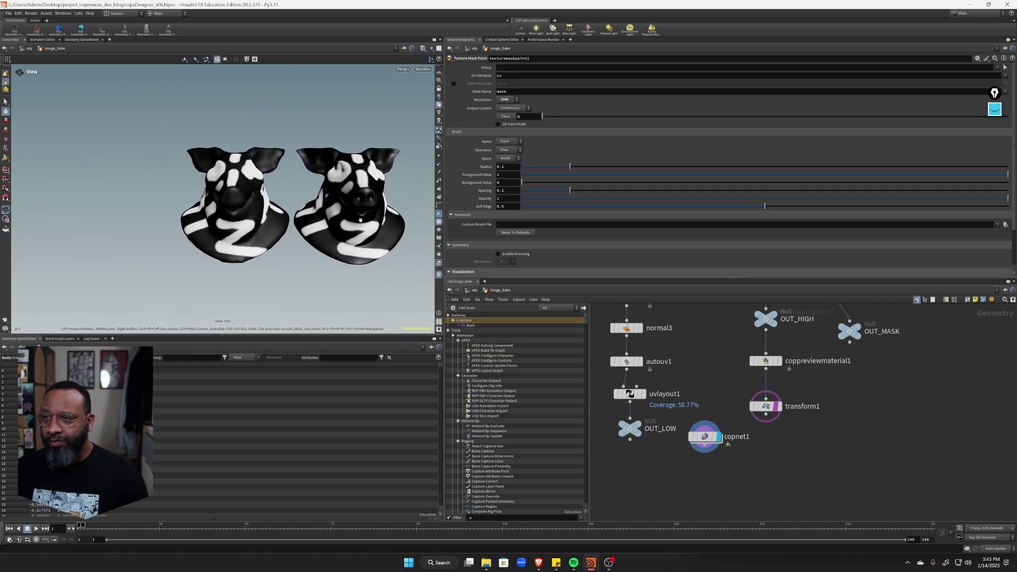
pyautogui.moveTo(364, 215); pyautogui.dragTo(344, 227, button='right')
pyautogui.moveTo(345, 228); pyautogui.dragTo(296, 225, button='middle')
pyautogui.moveTo(297, 225); pyautogui.dragTo(305, 251)
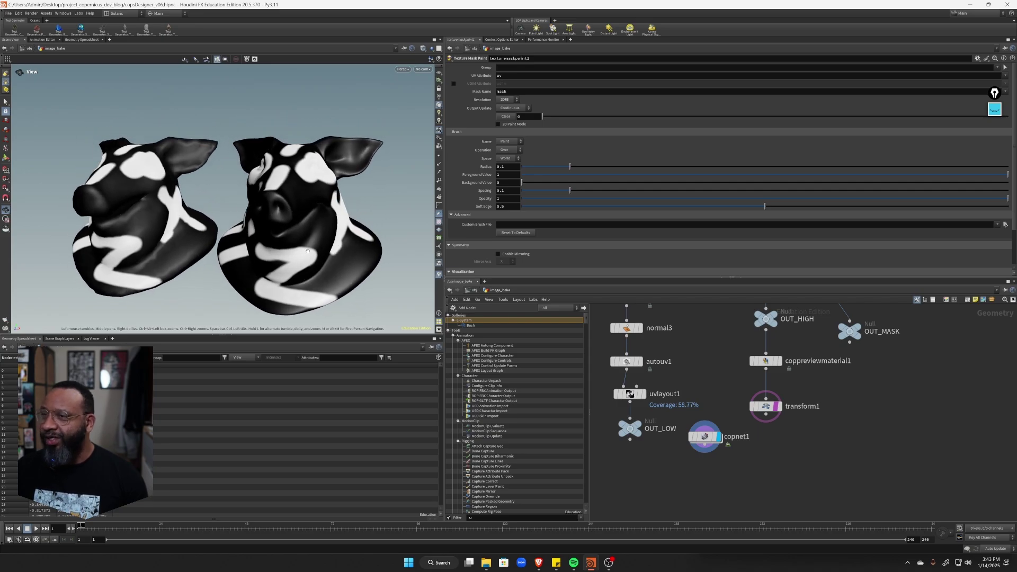